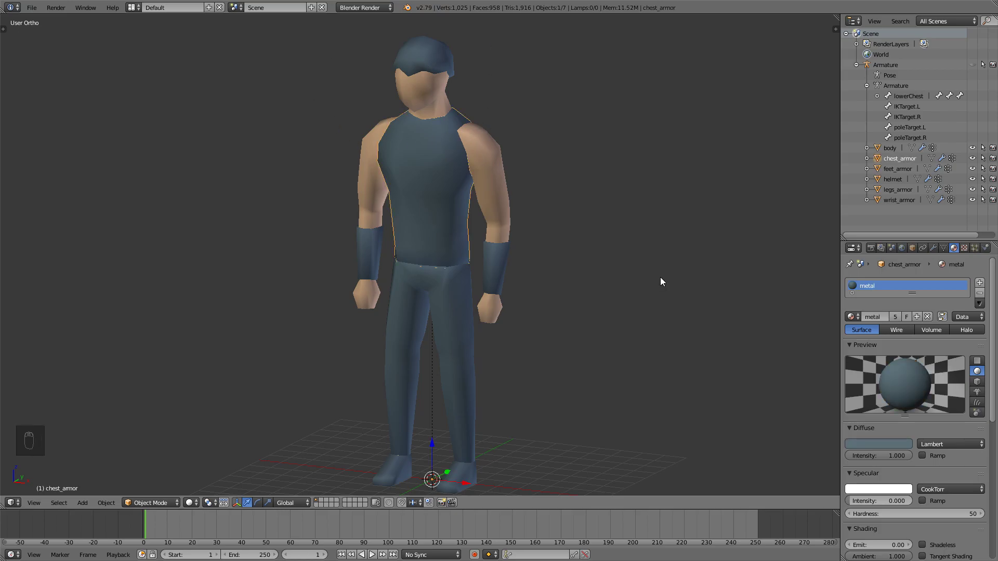
# Unhide the armature, select it and switch it to Pose Mode
pyautogui.hotkey('alt', 'h')
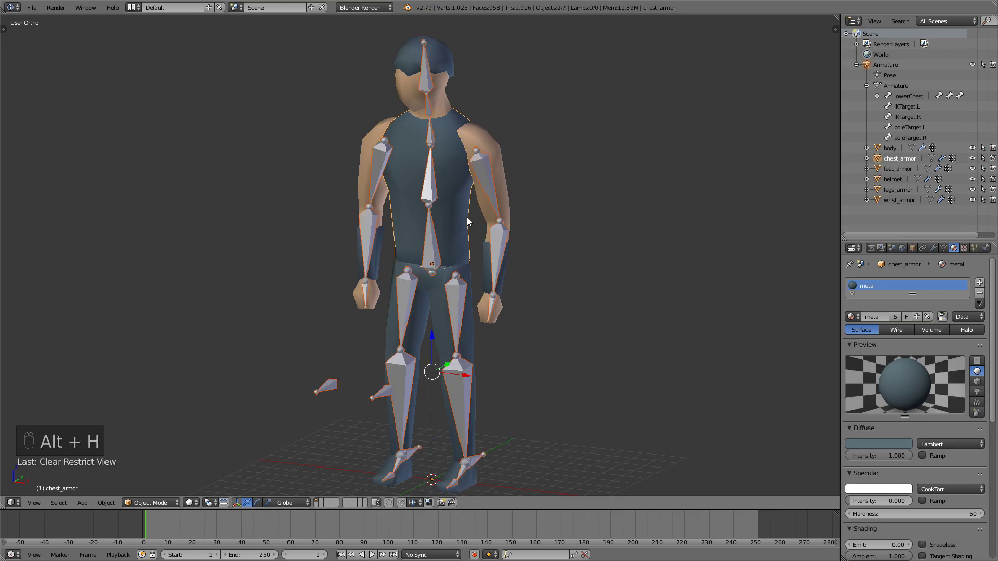
pyautogui.rightClick(430, 179)
pyautogui.moveTo(431, 180); pyautogui.dragTo(462, 186, button='middle')
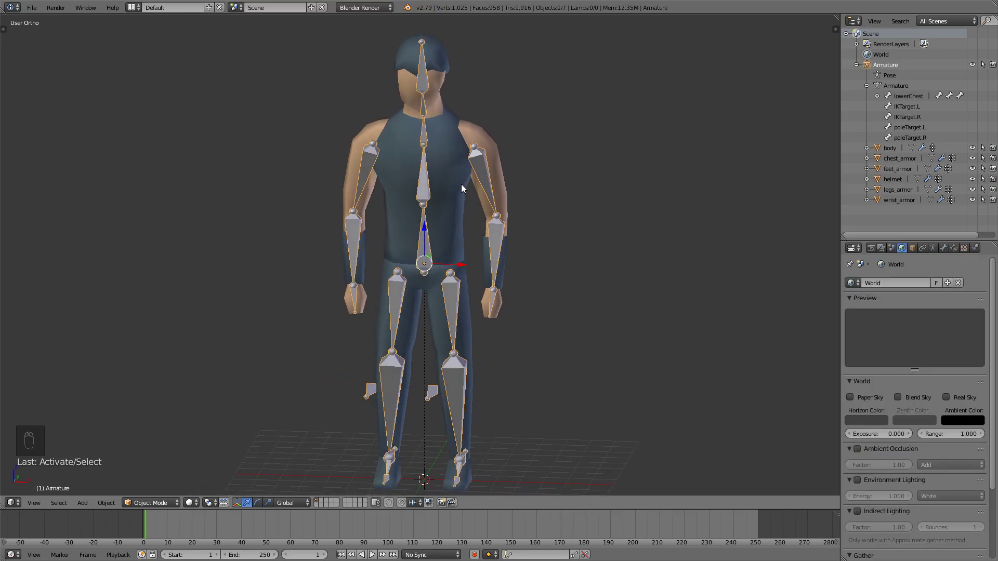
pyautogui.hotkey('ctrl', 'Tab')
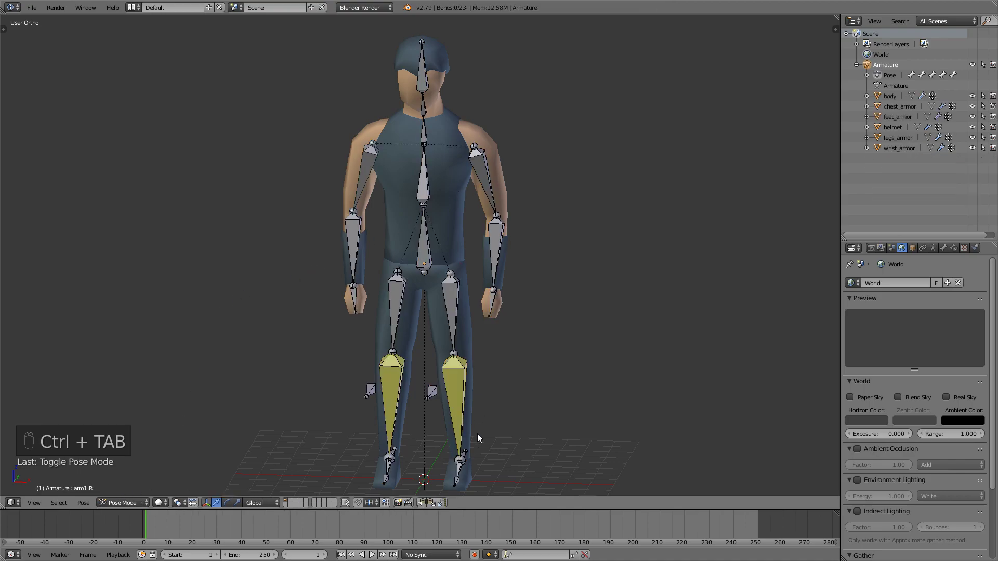
# Temporarily rotate the left arm bones to check how the arm and wrist armor deform
pyautogui.rightClick(497, 232)
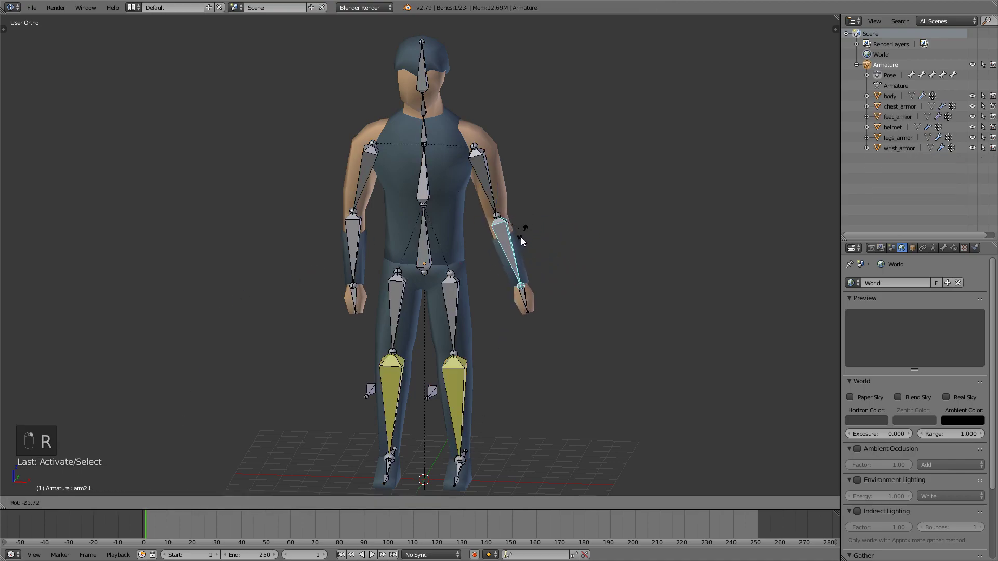
pyautogui.press('r')
pyautogui.rightClick(503, 167)
pyautogui.press('r')
pyautogui.rightClick(514, 143)
# Temporarily rotate the head and upperChest2 bones to check how the head and neck follow
pyautogui.rightClick(438, 90)
pyautogui.press('r')
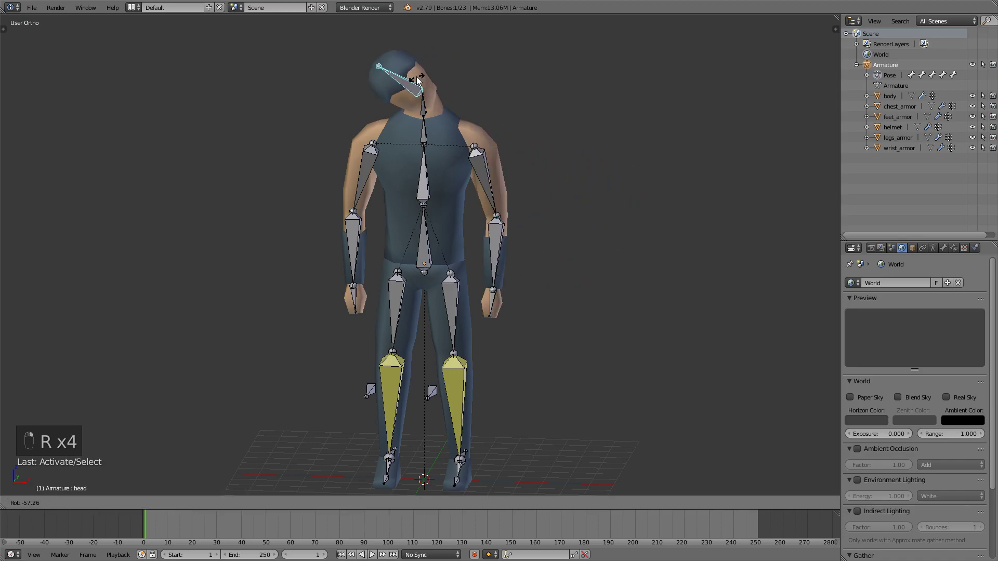
pyautogui.rightClick(443, 86)
pyautogui.press('r')
pyautogui.rightClick(443, 96)
pyautogui.press('r')
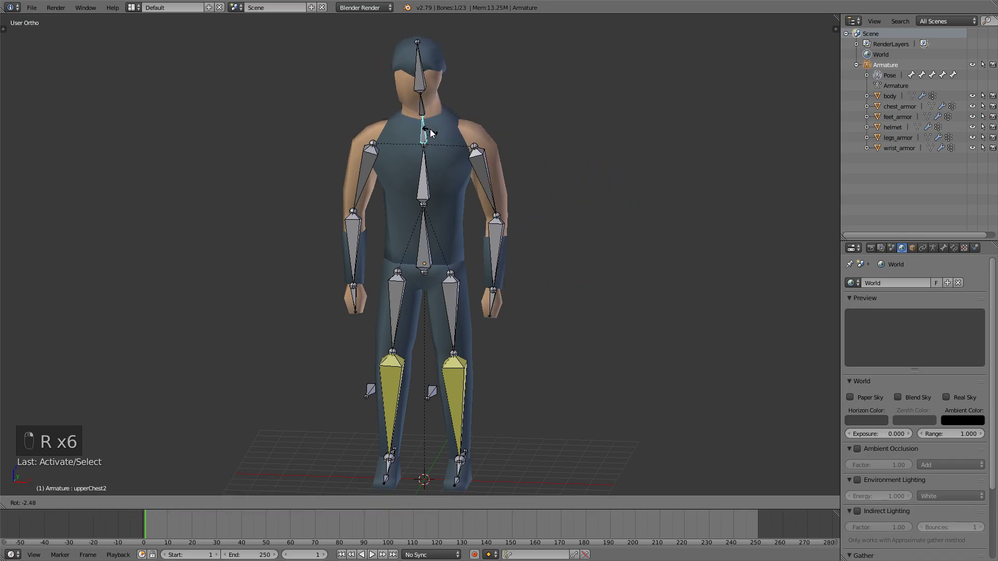
pyautogui.rightClick(436, 133)
# Temporarily rotate the upperChest bone and move the leg1.L bone to check the torso and leg deformation
pyautogui.rightClick(422, 174)
pyautogui.press('r')
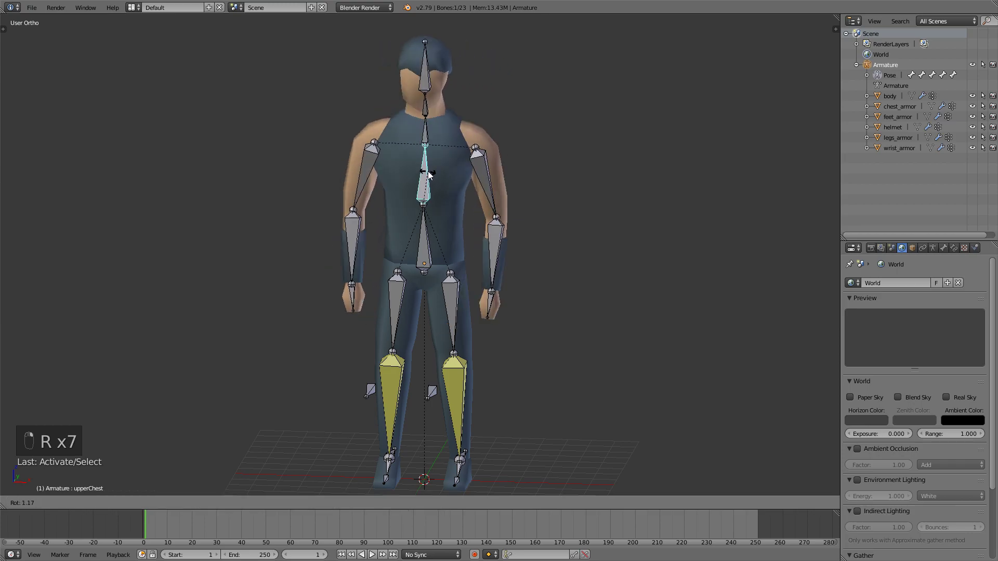
pyautogui.rightClick(432, 191)
pyautogui.moveTo(451, 291); pyautogui.dragTo(455, 289, button='right')
pyautogui.rightClick(473, 323)
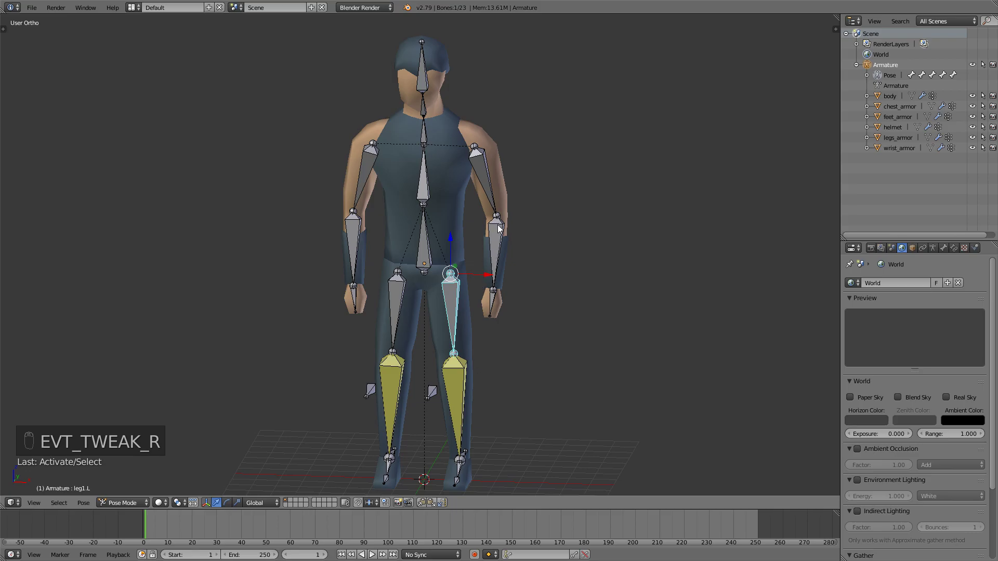
# Tilt the head bone temporarily from another angle to check the helmet and neck deformation
pyautogui.keyDown('shift'); pyautogui.moveTo(458, 78); pyautogui.dragTo(370, 107, button='middle'); pyautogui.keyUp('shift')
pyautogui.press('KP_1')
pyautogui.rightClick(447, 99)
pyautogui.press('r')
pyautogui.rightClick(454, 87)
pyautogui.press('r')
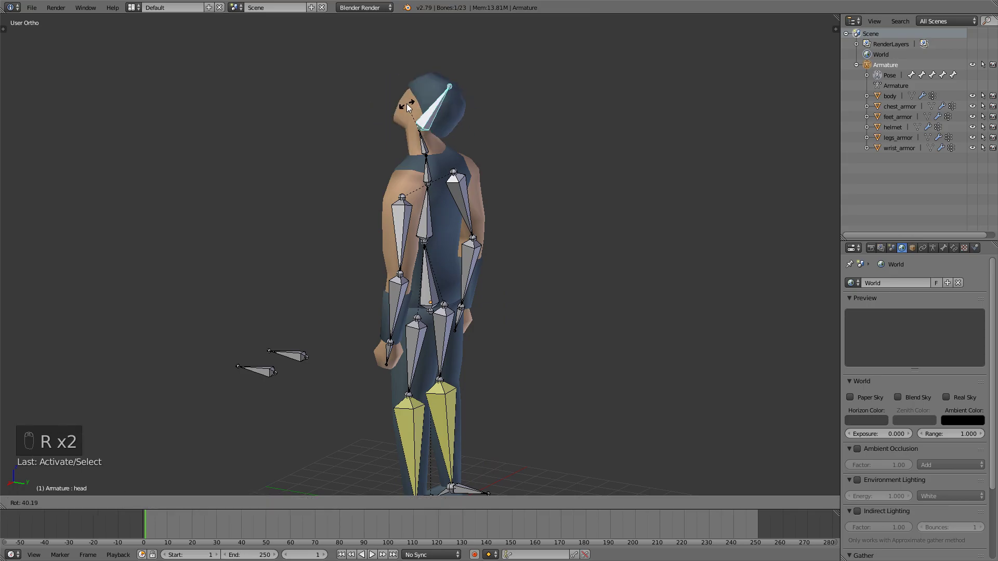
pyautogui.rightClick(399, 103)
# Rotate the upperChest2 bone about 18 degrees sideways in the front view
pyautogui.press('KP_1')
pyautogui.rightClick(441, 158)
pyautogui.press('r')
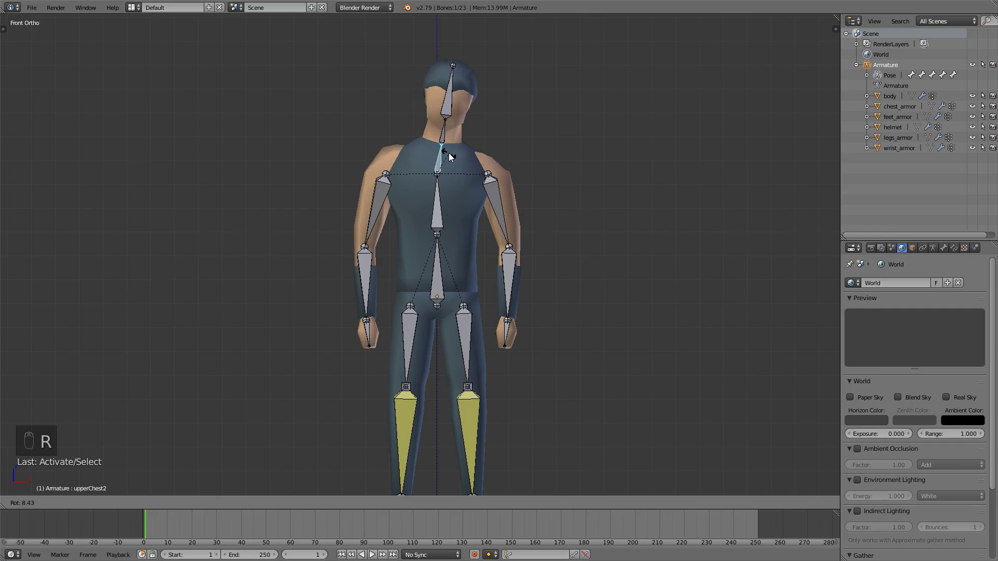
pyautogui.rightClick(451, 154)
pyautogui.press('r')
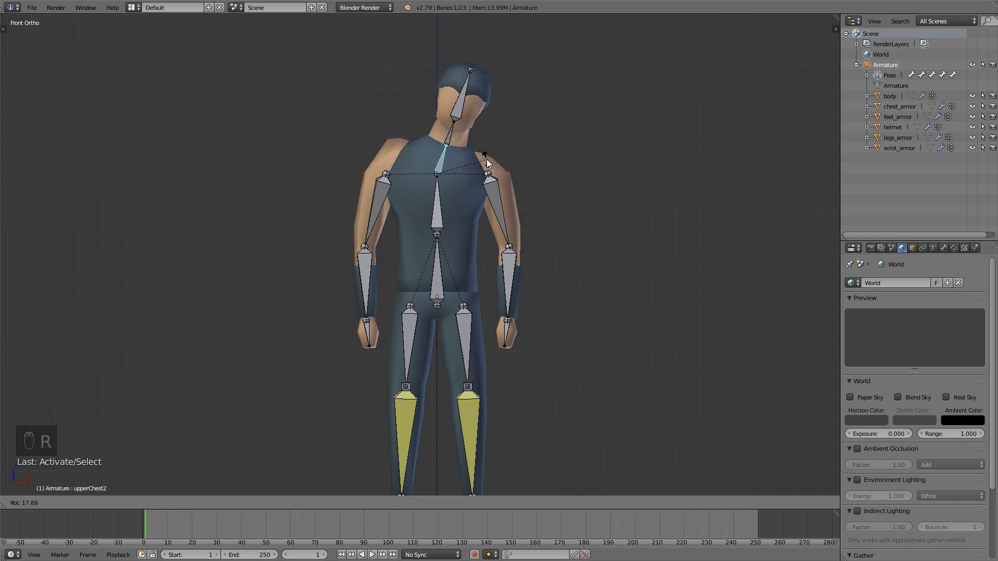
pyautogui.rightClick(485, 157)
# Switch the body mesh to Weight Paint mode and show it in wireframe to expose the upperChest2 weights
pyautogui.moveTo(485, 157); pyautogui.dragTo(395, 154, button='middle')
pyautogui.rightClick(381, 150)
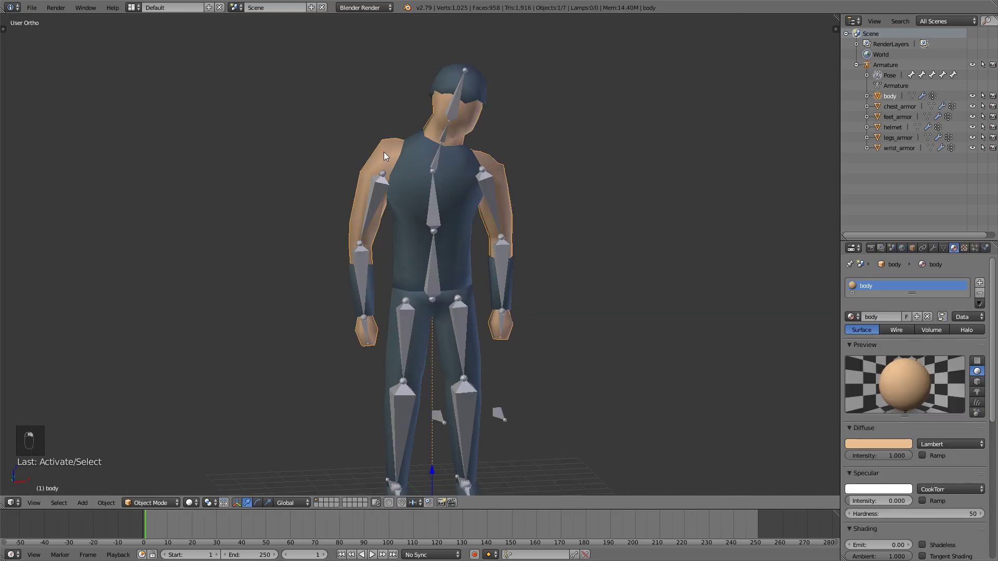
pyautogui.hotkey('ctrl', 'Tab')
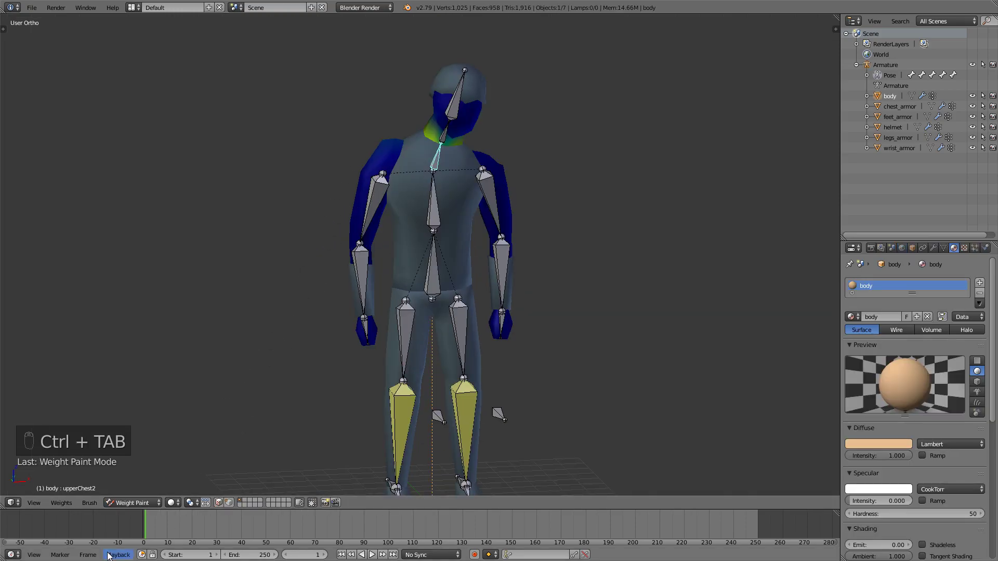
pyautogui.moveTo(311, 179); pyautogui.dragTo(526, 223, button='middle')
pyautogui.scroll(3, 518, 212)
pyautogui.press('z')
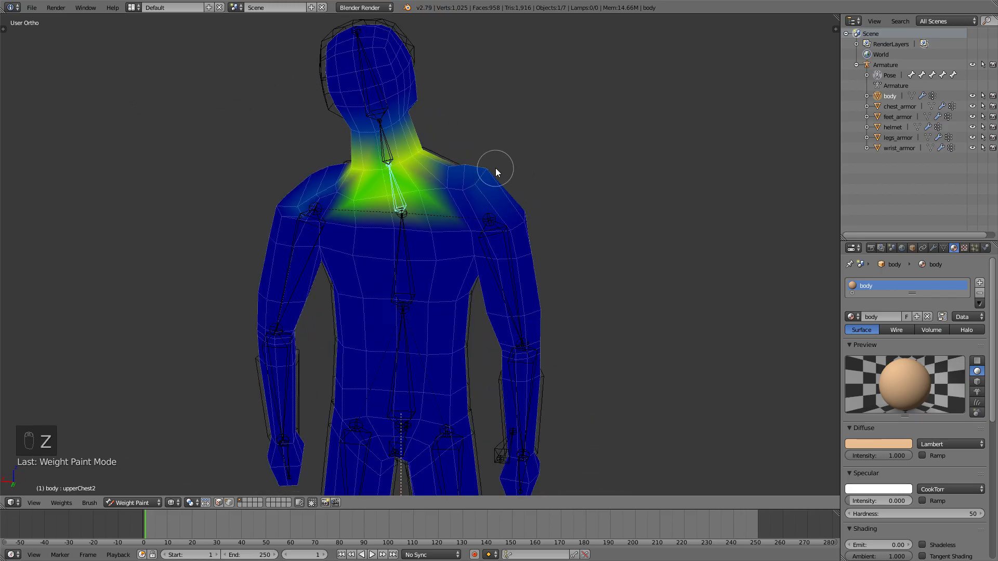
# Remove the stray upperChest2 weights from both of the body's shoulders with the Subtract brush
pyautogui.press('t')
pyautogui.click(32, 77)
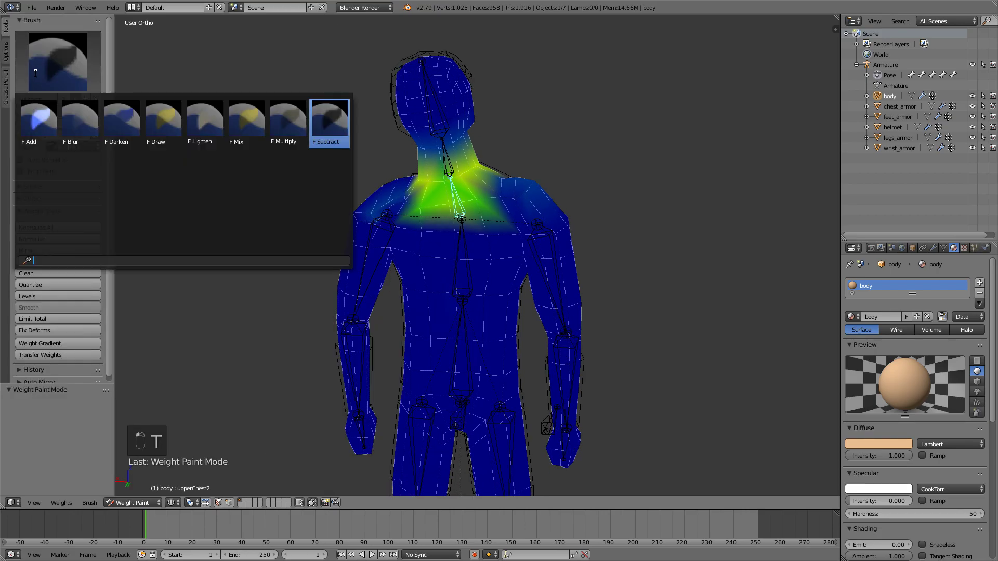
pyautogui.click(330, 124)
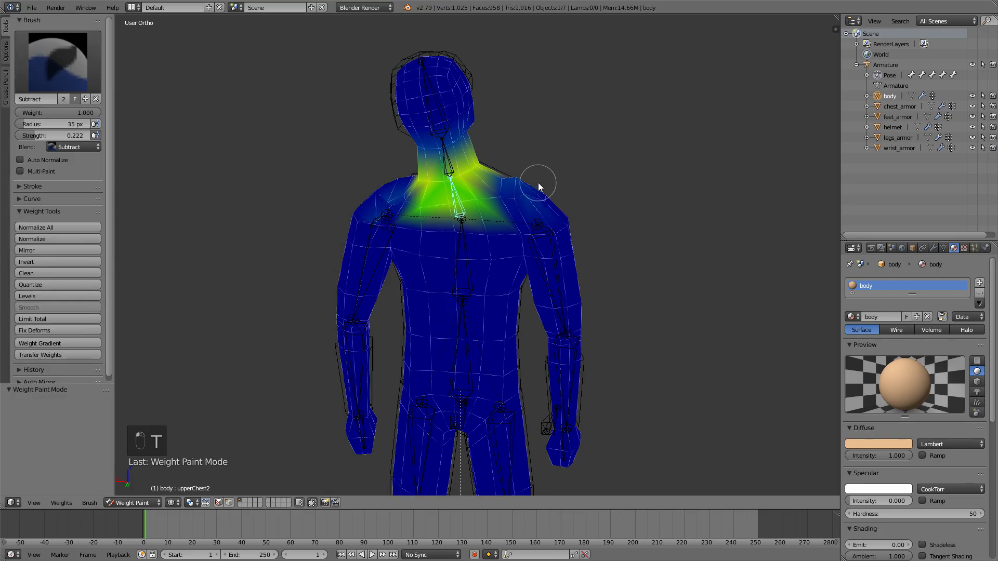
pyautogui.moveTo(538, 184); pyautogui.dragTo(533, 196)
pyautogui.moveTo(528, 190); pyautogui.dragTo(513, 202, button='middle')
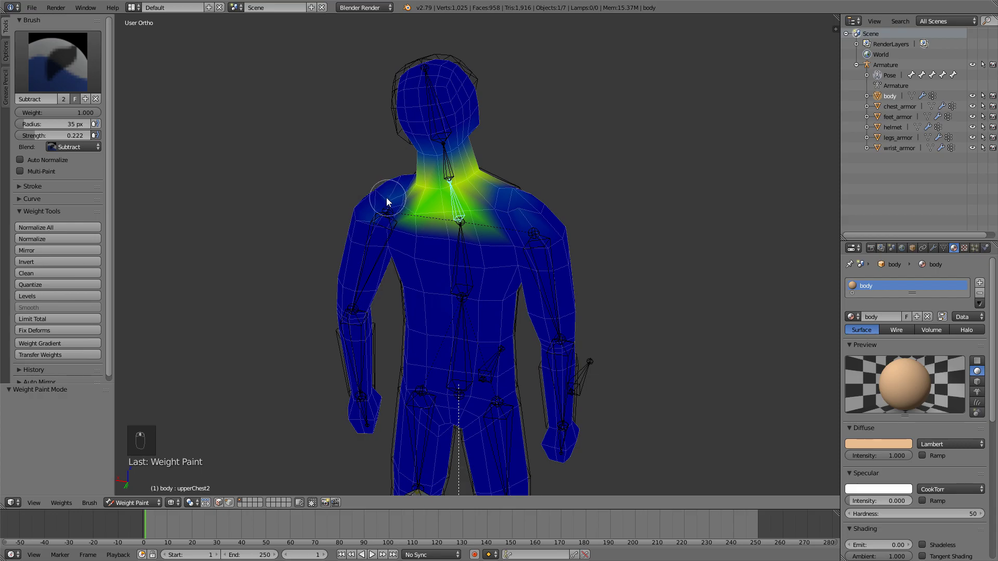
pyautogui.moveTo(373, 197); pyautogui.dragTo(363, 212)
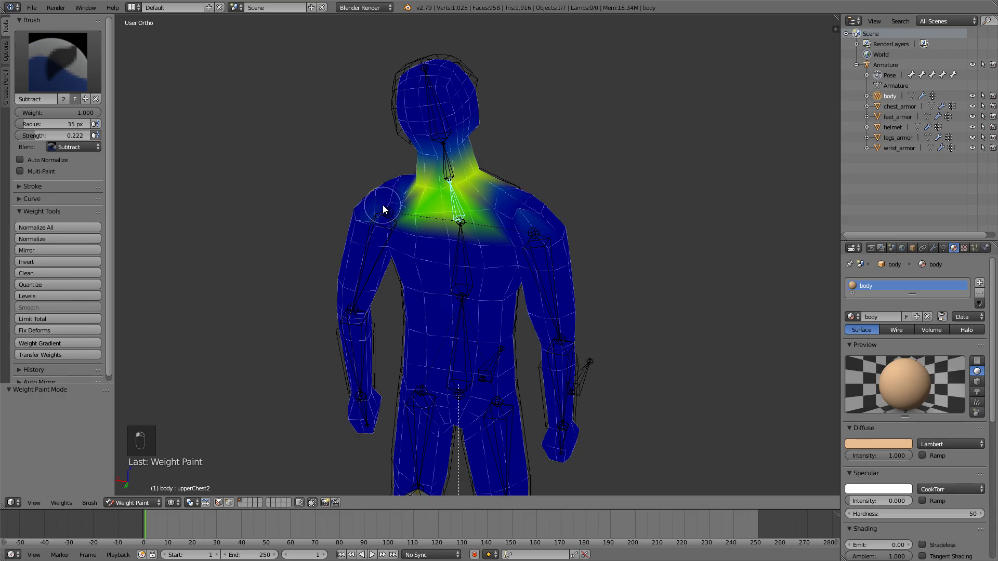
# Return to solid shading, check the upperChest2 bone's rotation on the body and clear that rotation
pyautogui.moveTo(370, 215); pyautogui.dragTo(231, 159, button='middle')
pyautogui.press('z')
pyautogui.press('r')
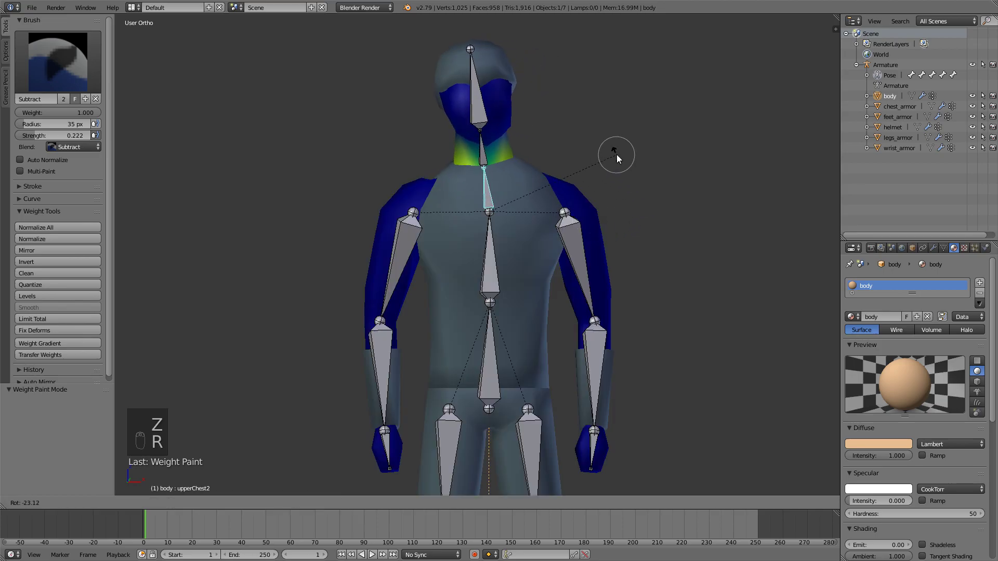
pyautogui.click(657, 173)
pyautogui.hotkey('alt', 'r')
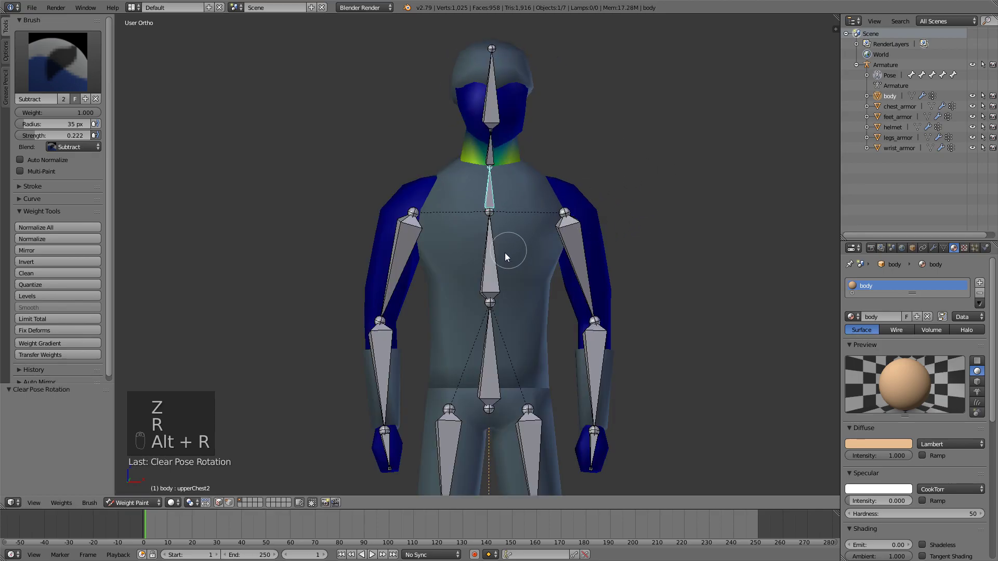
# Rotate the upperChest bone about 27.2 degrees to expose the stretched shoulder
pyautogui.rightClick(504, 251)
pyautogui.press('r')
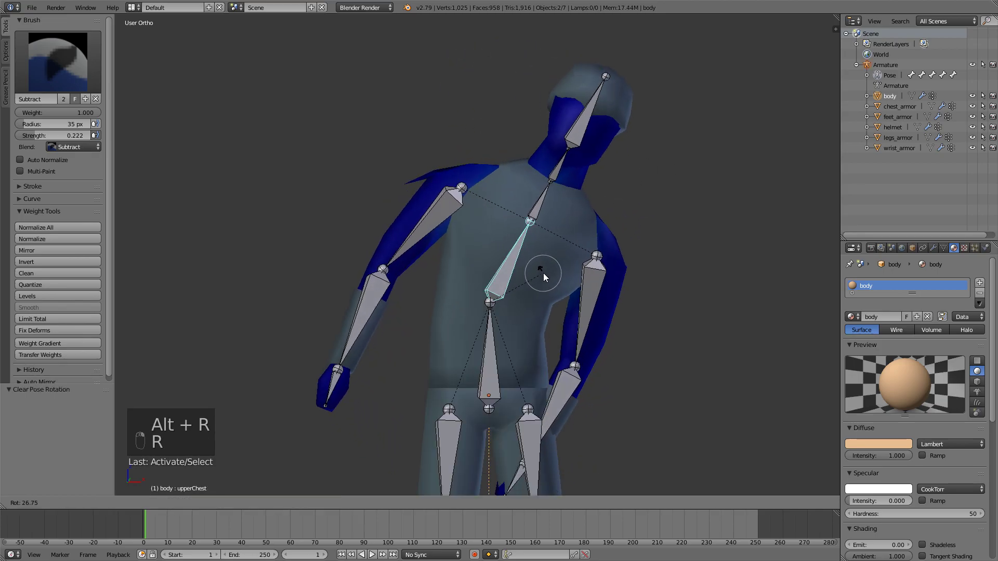
pyautogui.click(414, 198)
# Paint upperChest weight onto the spiking shoulder vertices with the Add brush and clear the bone's rotation
pyautogui.click(57, 61)
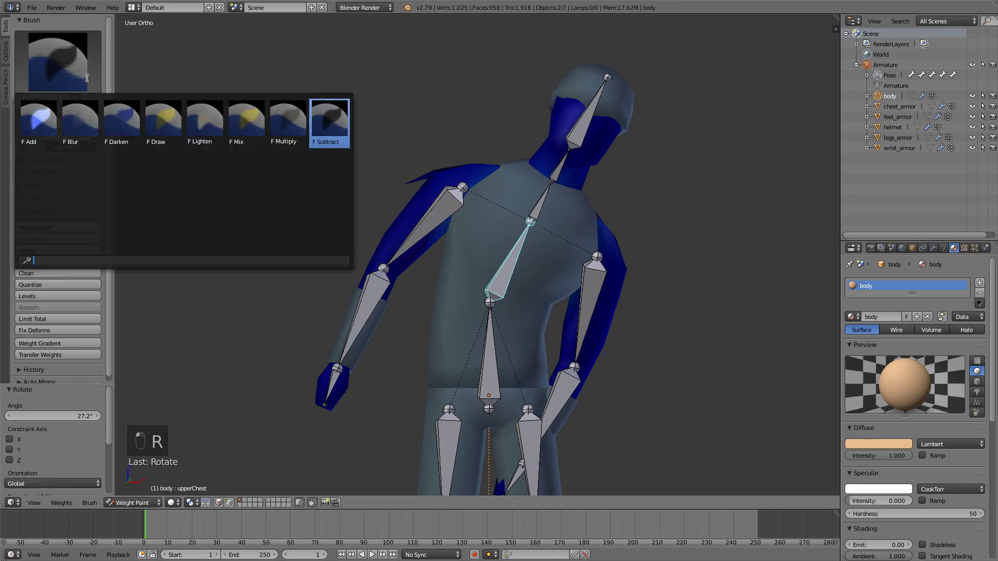
pyautogui.click(38, 117)
pyautogui.moveTo(404, 182); pyautogui.dragTo(442, 194)
pyautogui.moveTo(442, 194); pyautogui.dragTo(408, 185, button='middle')
pyautogui.scroll(3, 379, 150)
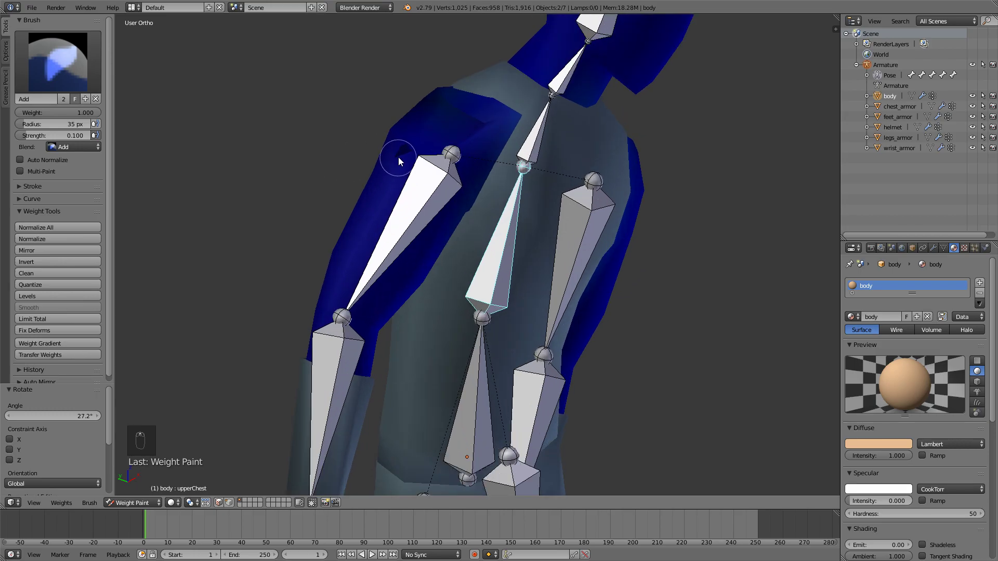
pyautogui.scroll(-4, 414, 147)
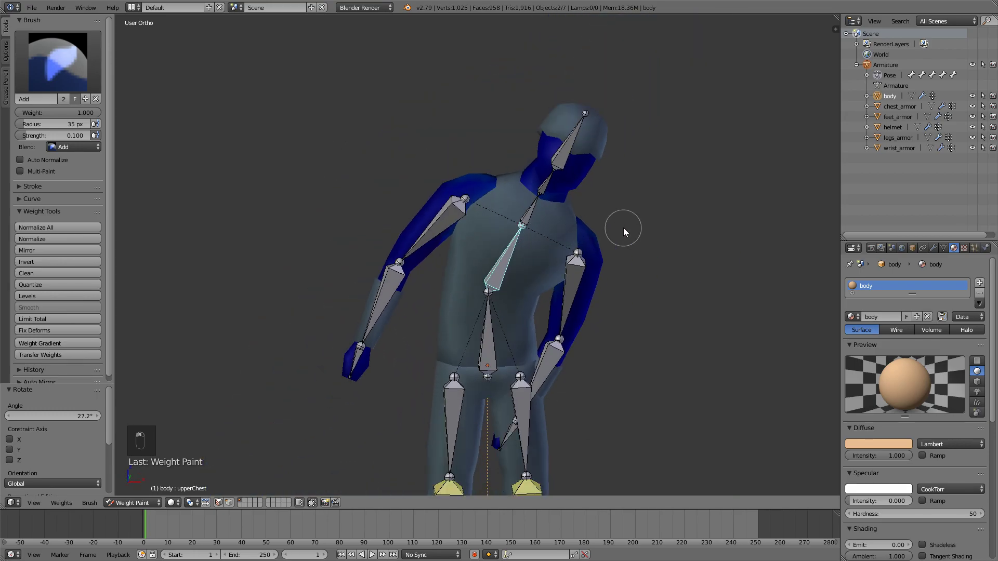
pyautogui.hotkey('alt', 'r')
# Temporarily rotate the upperChest2 and neck bones to check the body's weights around the neck and shoulders
pyautogui.rightClick(487, 210)
pyautogui.press('r')
pyautogui.press('r')
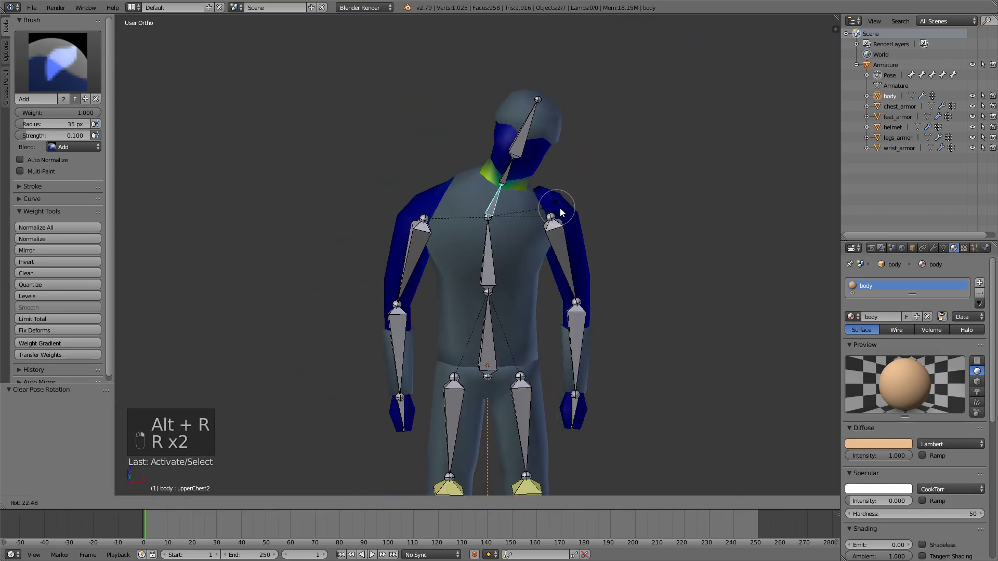
pyautogui.rightClick(534, 191)
pyautogui.rightClick(491, 173)
pyautogui.press('r')
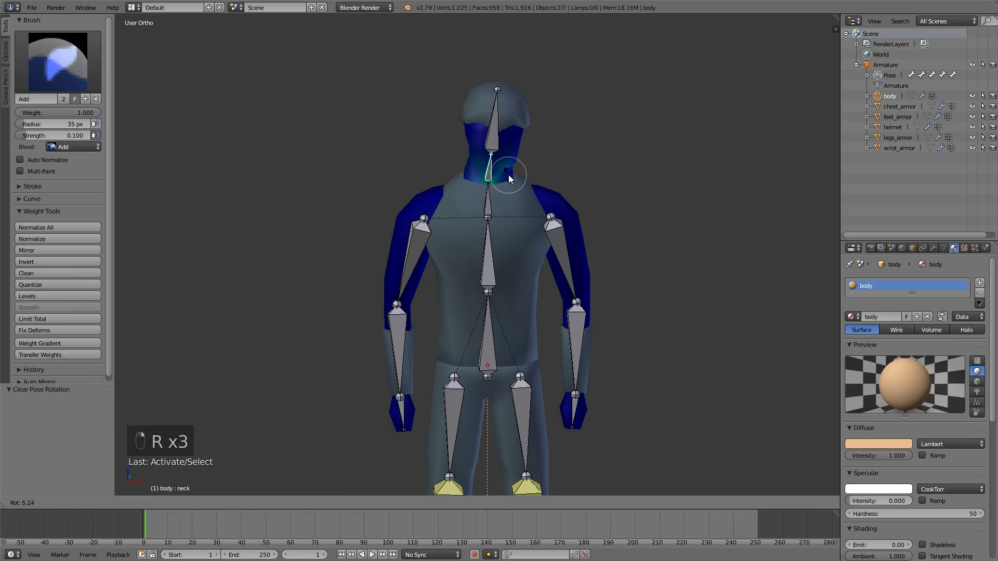
pyautogui.rightClick(567, 183)
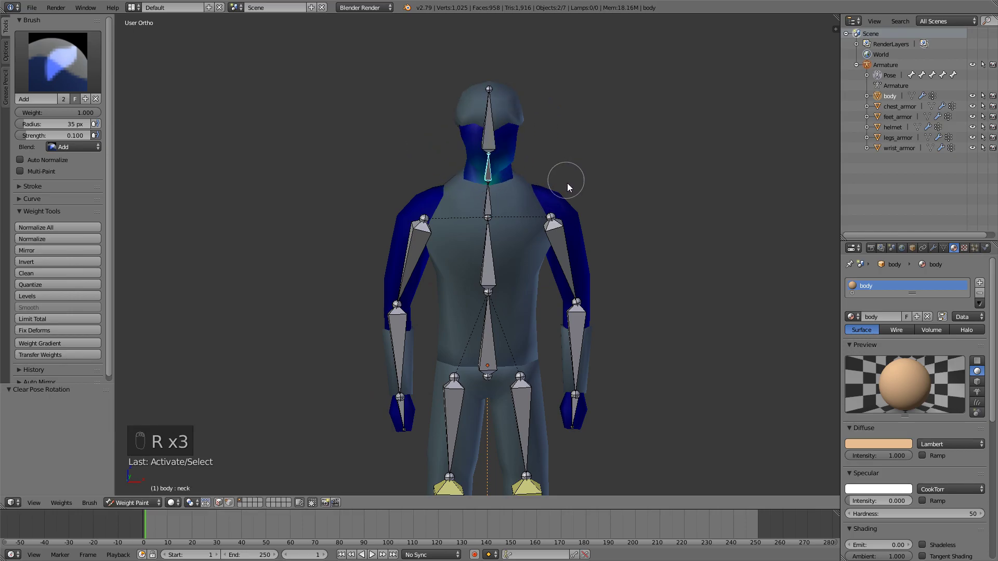
# Temporarily rotate the left upper arm, forearm and hand bones in front view to check their weights
pyautogui.press('KP_1')
pyautogui.rightClick(545, 203)
pyautogui.press('r')
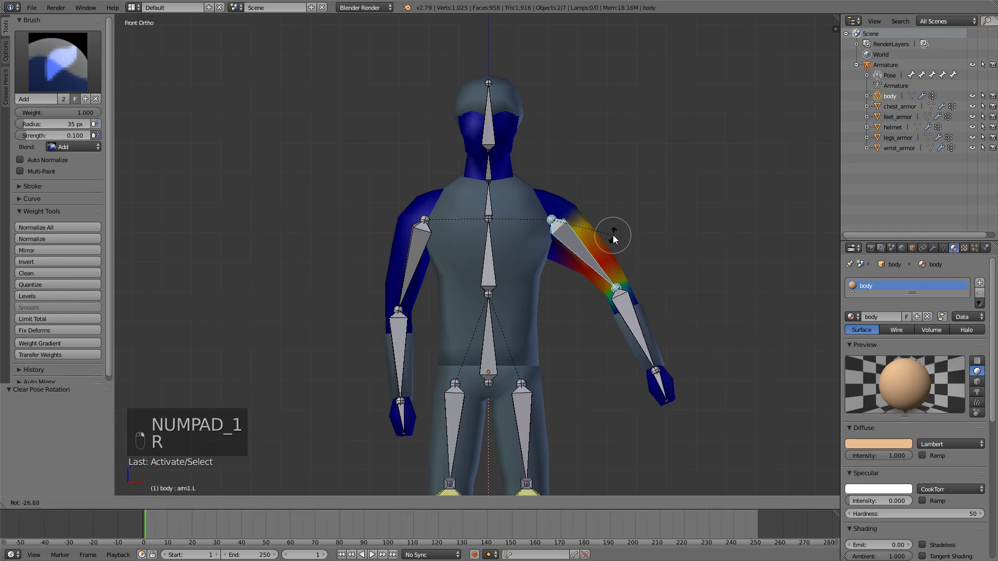
pyautogui.rightClick(616, 325)
pyautogui.rightClick(612, 336)
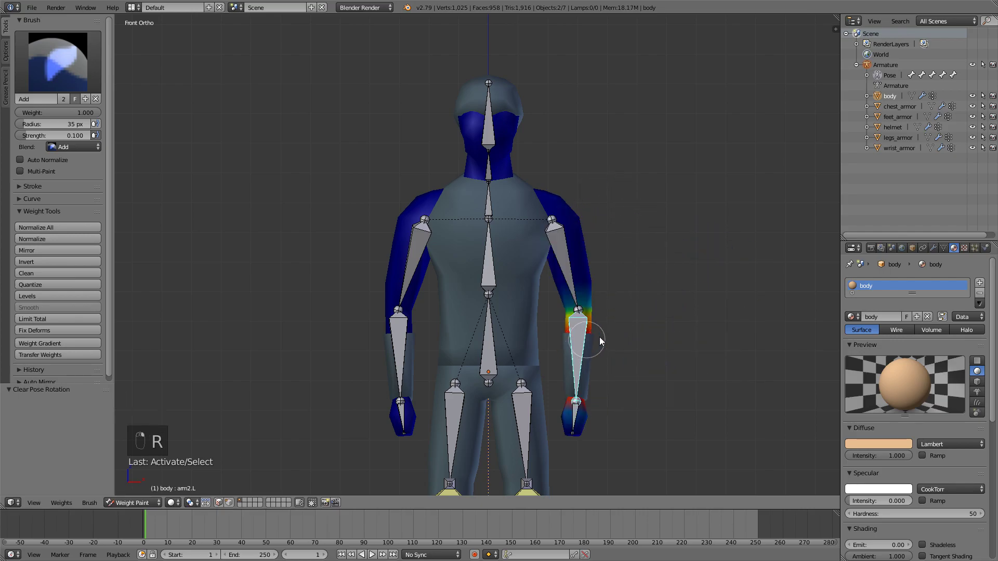
pyautogui.rightClick(609, 343)
pyautogui.rightClick(578, 410)
pyautogui.press('r')
pyautogui.rightClick(598, 415)
# Temporarily rotate the lowerChest bone to check the deformation of the torso and hips
pyautogui.keyDown('shift'); pyautogui.moveTo(605, 396); pyautogui.dragTo(594, 244, button='middle'); pyautogui.keyUp('shift')
pyautogui.rightClick(483, 210)
pyautogui.press('r')
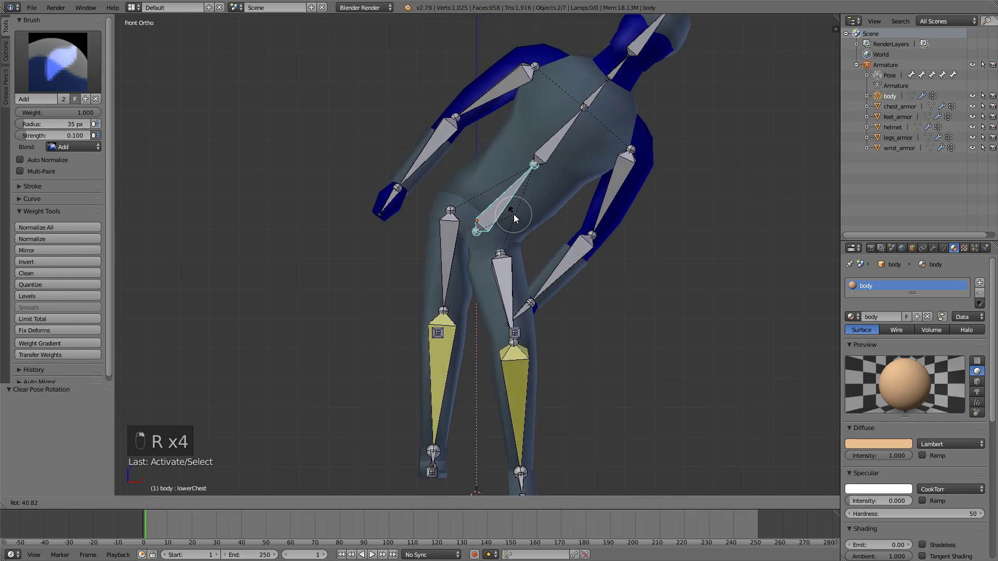
pyautogui.rightClick(494, 198)
pyautogui.press('r')
pyautogui.moveTo(580, 192); pyautogui.dragTo(551, 238, button='middle')
pyautogui.press('Escape')
# Raise the IKTarget.L bone along Z and move it -2.945 along Y to lift the left leg forward
pyautogui.rightClick(554, 385)
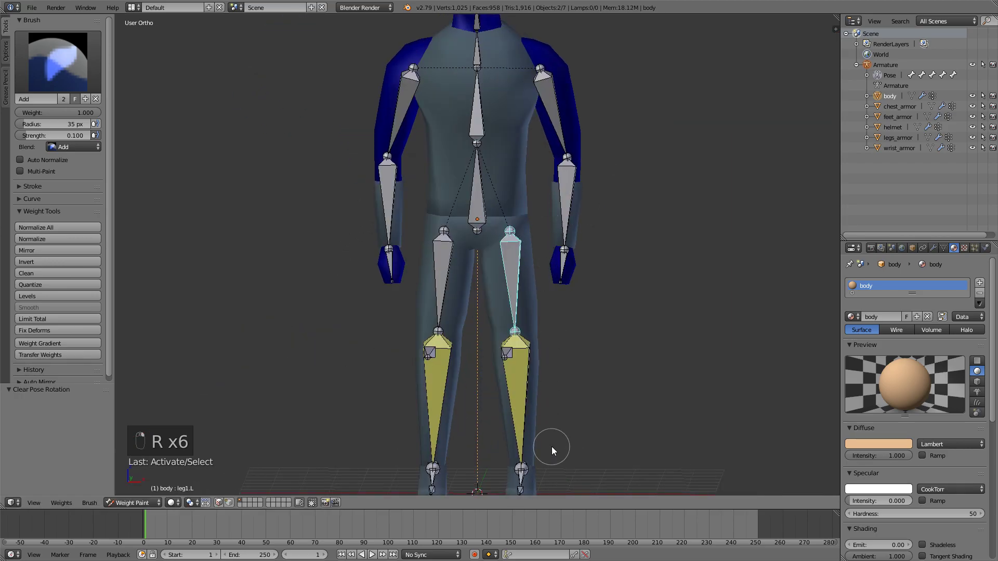
pyautogui.moveTo(551, 450); pyautogui.dragTo(457, 381, button='middle')
pyautogui.rightClick(531, 368)
pyautogui.press('KP_1')
pyautogui.press('g')
pyautogui.press('z')
pyautogui.click(444, 264)
pyautogui.press('g')
pyautogui.press('y')
pyautogui.click(371, 287)
# Lower the IKTarget.L bone along Z by about 1.3 and by a further 0.38
pyautogui.press('g')
pyautogui.press('z')
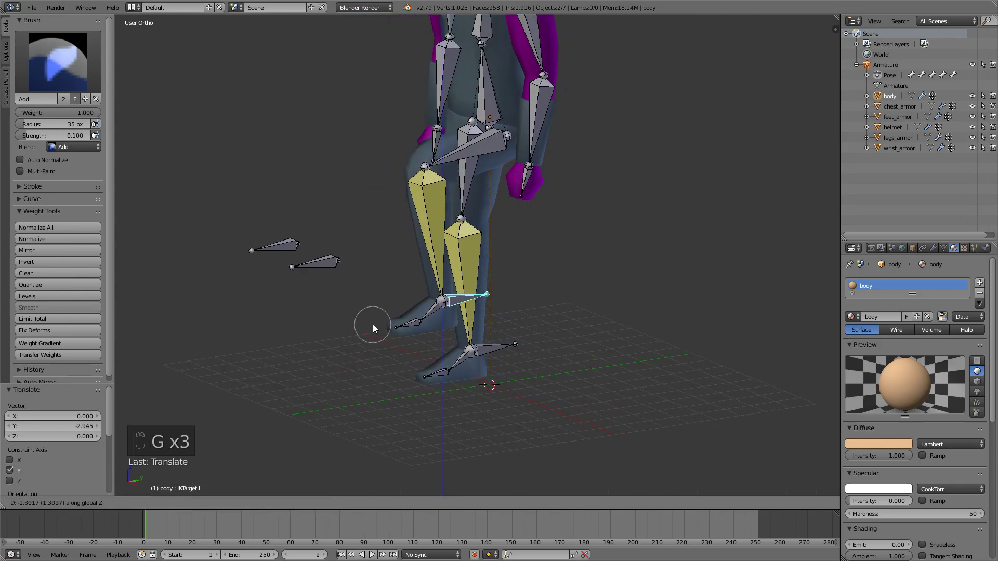
pyautogui.click(373, 324)
pyautogui.press('g')
pyautogui.press('z')
pyautogui.click(406, 312)
# Leave weight painting on the body, start it on the chest_armor mesh and choose the Subtract brush
pyautogui.moveTo(405, 312); pyautogui.dragTo(289, 283, button='middle')
pyautogui.scroll(5, 289, 283)
pyautogui.keyDown('shift'); pyautogui.moveTo(460, 33); pyautogui.dragTo(498, 322, button='middle'); pyautogui.keyUp('shift')
pyautogui.moveTo(488, 260); pyautogui.dragTo(574, 296, button='middle')
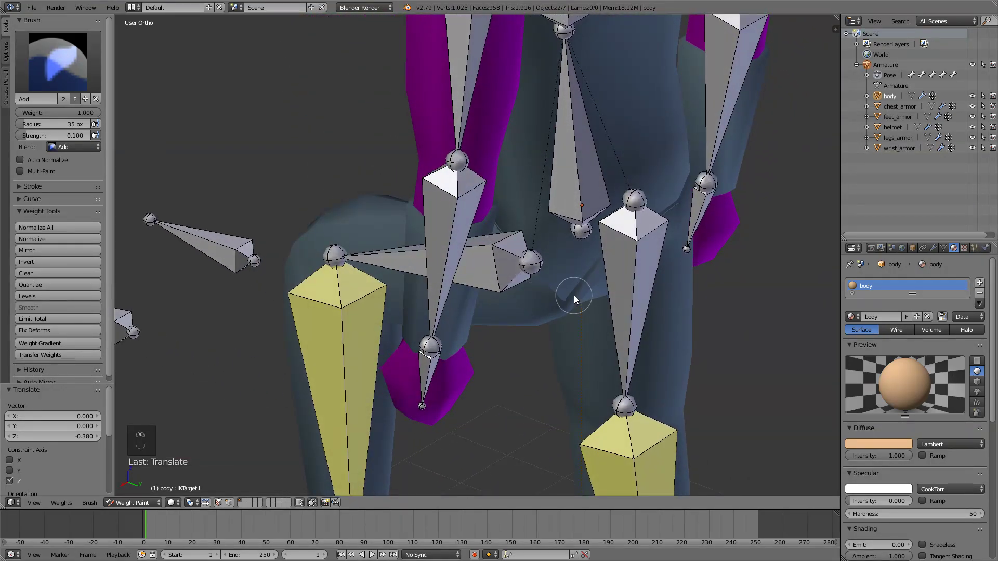
pyautogui.hotkey('ctrl', 'Tab')
pyautogui.rightClick(527, 177)
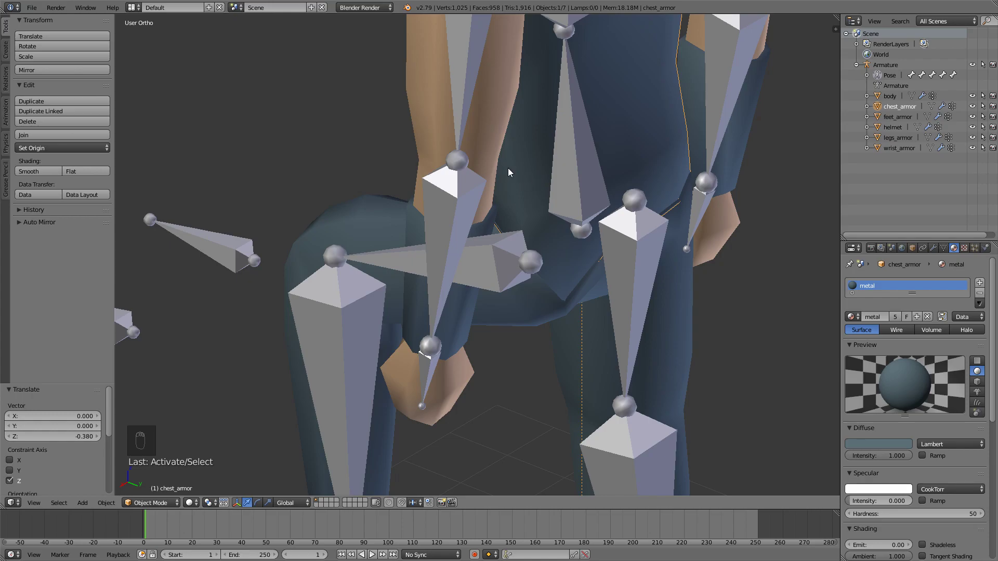
pyautogui.hotkey('ctrl', 'Tab')
pyautogui.click(102, 90)
pyautogui.click(329, 122)
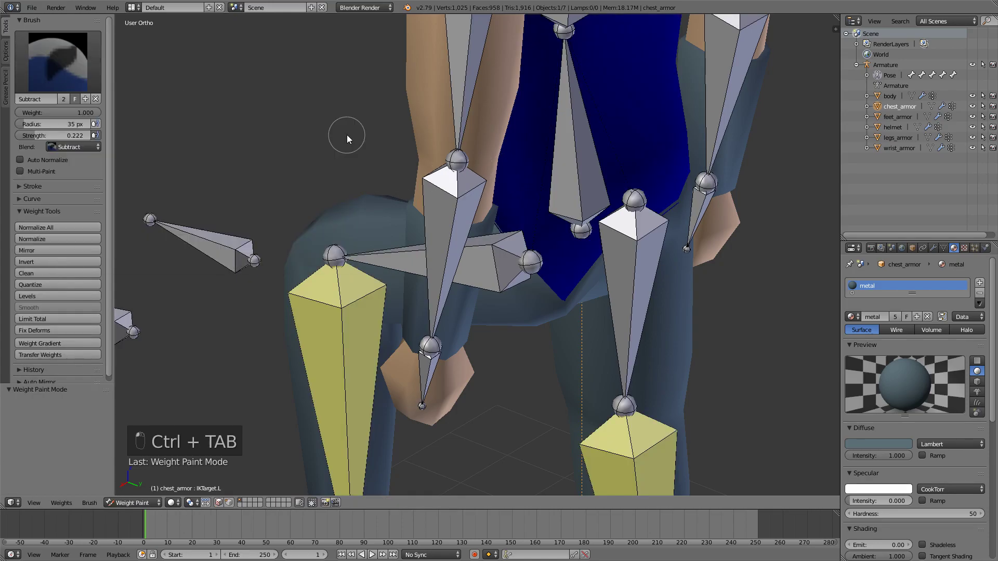
# Select the leg1.L bone and subtract its weight from the lower edge of chest_armor near the left hip
pyautogui.press('z')
pyautogui.scroll(4, 644, 264)
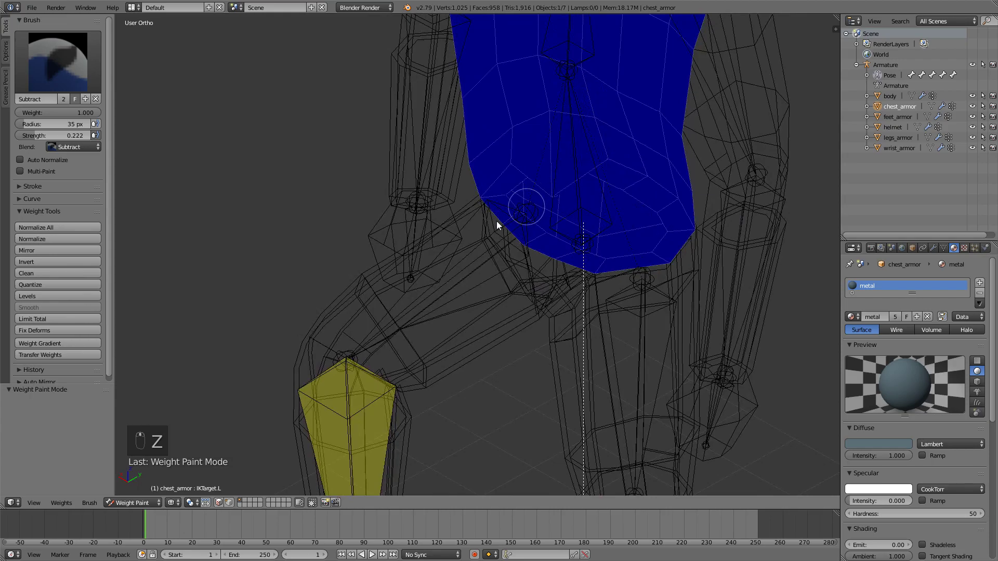
pyautogui.press('z')
pyautogui.scroll(2, 500, 279)
pyautogui.moveTo(566, 263); pyautogui.dragTo(445, 274, button='middle')
pyautogui.scroll(-5, 495, 278)
pyautogui.rightClick(457, 266)
pyautogui.scroll(3, 540, 276)
pyautogui.press('z')
pyautogui.moveTo(525, 272); pyautogui.dragTo(539, 267)
pyautogui.press('z')
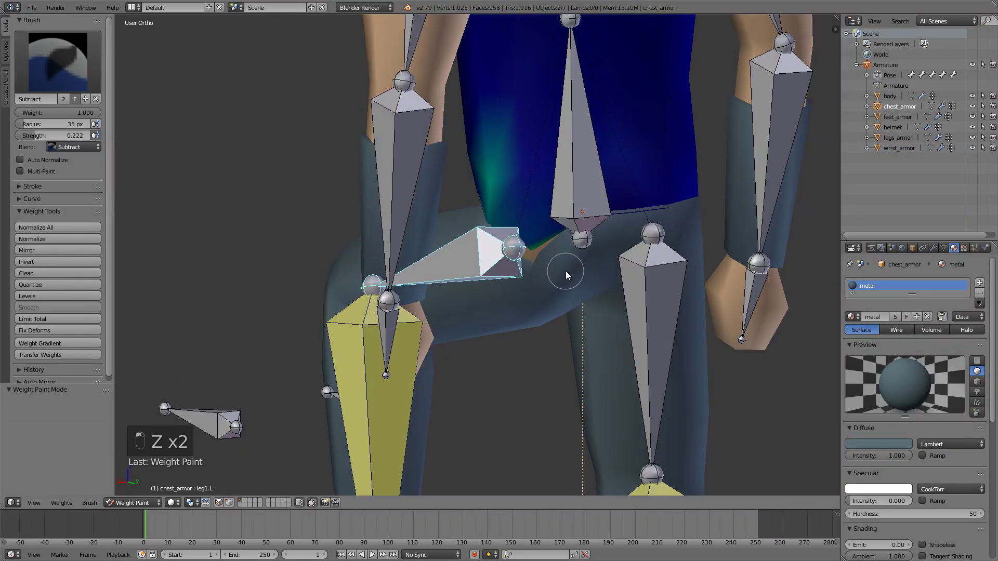
# Start weight painting on the legs_armor mesh and choose the Subtract brush
pyautogui.moveTo(566, 274)
pyautogui.mouseDown(button='middle')
pyautogui.moveTo(535, 270)
pyautogui.moveTo(574, 291)
pyautogui.mouseUp(button='middle')
pyautogui.rightClick(547, 296)
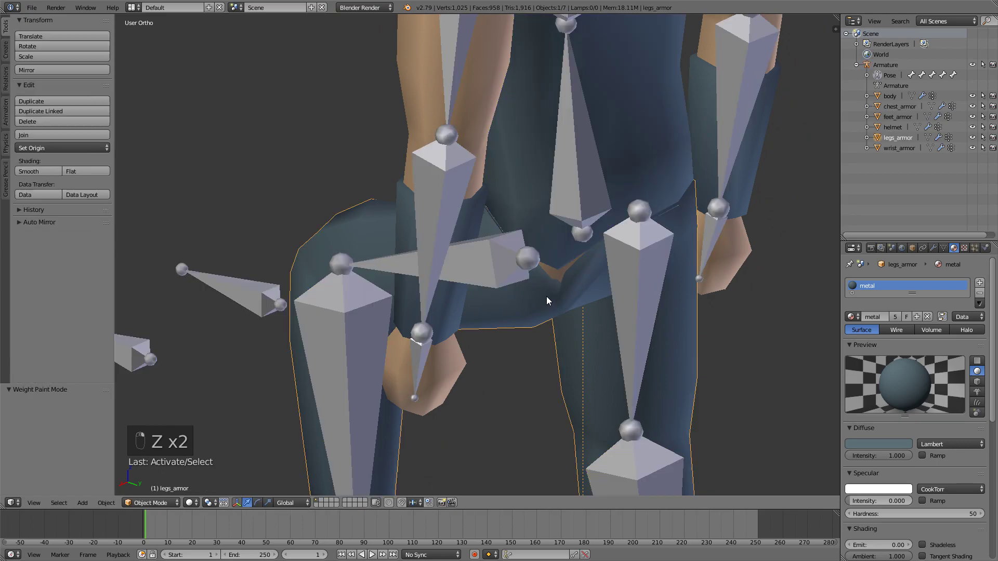
pyautogui.hotkey('ctrl', 'Tab')
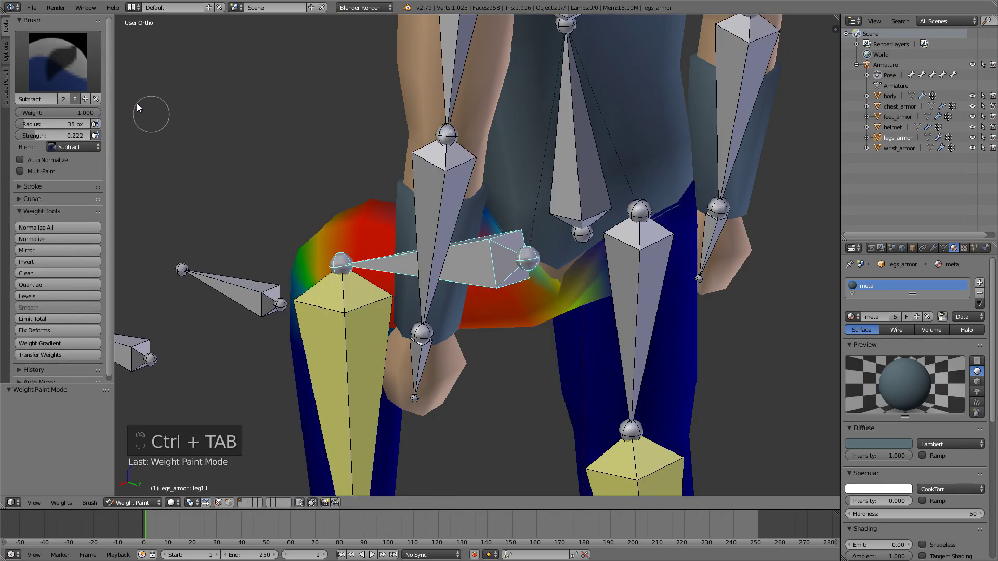
pyautogui.click(58, 62)
pyautogui.click(38, 123)
pyautogui.press('z')
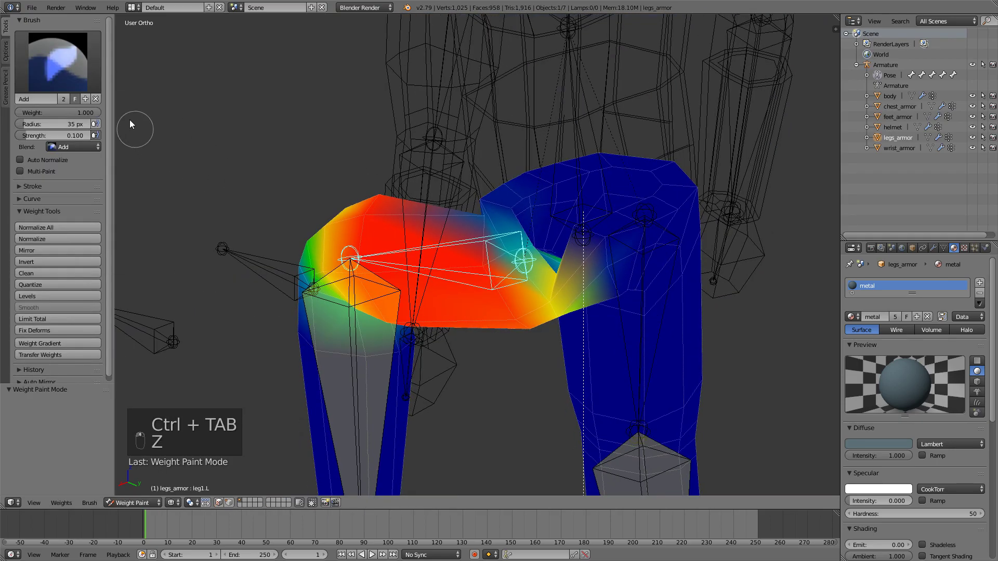
pyautogui.click(57, 62)
pyautogui.click(330, 124)
# Subtract leg1.L weight from legs_armor around the crotch and the inner left hip
pyautogui.scroll(3, 615, 294)
pyautogui.moveTo(624, 302)
pyautogui.mouseDown()
pyautogui.moveTo(633, 319)
pyautogui.moveTo(625, 295)
pyautogui.moveTo(628, 312)
pyautogui.mouseUp()
pyautogui.press('z')
pyautogui.scroll(4, 623, 292)
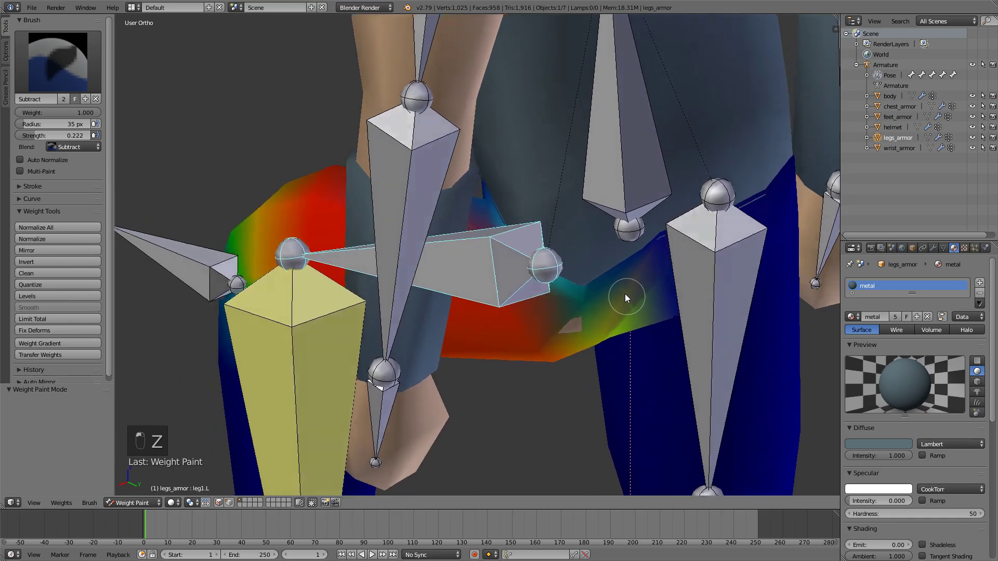
pyautogui.press('z')
pyautogui.moveTo(585, 220); pyautogui.dragTo(587, 239)
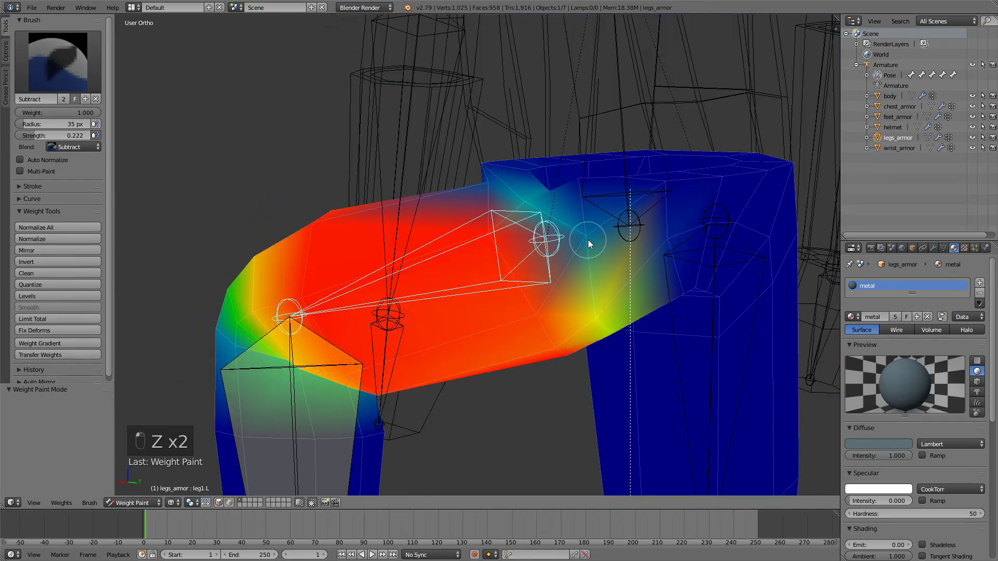
pyautogui.press('z')
pyautogui.press('z')
pyautogui.moveTo(578, 229)
pyautogui.mouseDown(button='middle')
pyautogui.moveTo(589, 247)
pyautogui.moveTo(567, 247)
pyautogui.moveTo(583, 263)
pyautogui.moveTo(593, 245)
pyautogui.mouseUp(button='middle')
pyautogui.moveTo(593, 246); pyautogui.dragTo(599, 249)
pyautogui.press('z')
# Subtract more leg1.L weight from the upper left thigh and groin of legs_armor
pyautogui.moveTo(606, 249)
pyautogui.mouseDown(button='middle')
pyautogui.moveTo(569, 220)
pyautogui.moveTo(382, 263)
pyautogui.moveTo(567, 255)
pyautogui.mouseUp(button='middle')
pyautogui.press('z')
pyautogui.press('z')
pyautogui.press('z')
pyautogui.moveTo(523, 282); pyautogui.dragTo(479, 213)
pyautogui.moveTo(530, 307); pyautogui.dragTo(561, 313)
pyautogui.press('z')
pyautogui.press('z')
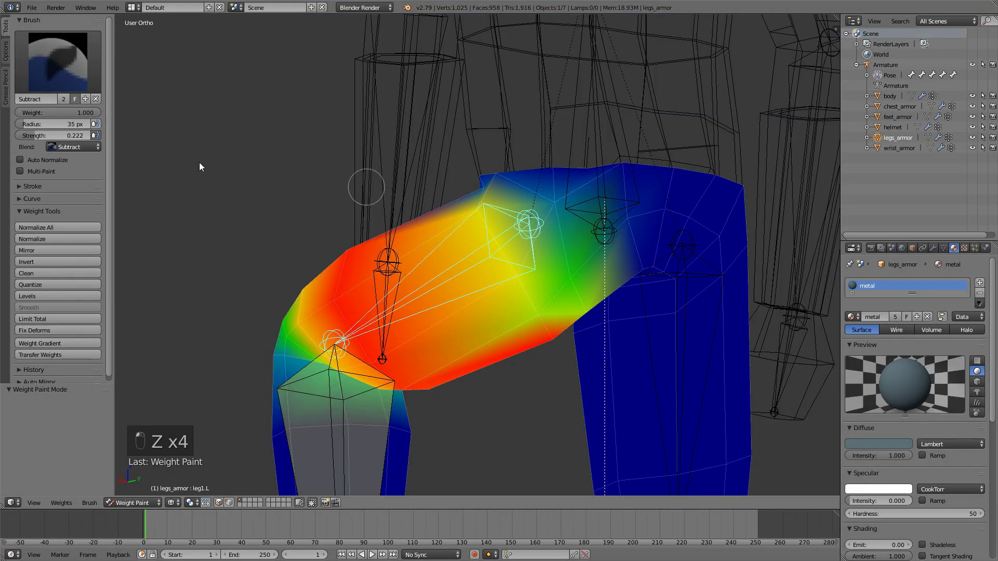
# Switch to the Add brush and touch up the leg1.L weight on legs_armor around the left hip
pyautogui.click(58, 61)
pyautogui.click(42, 117)
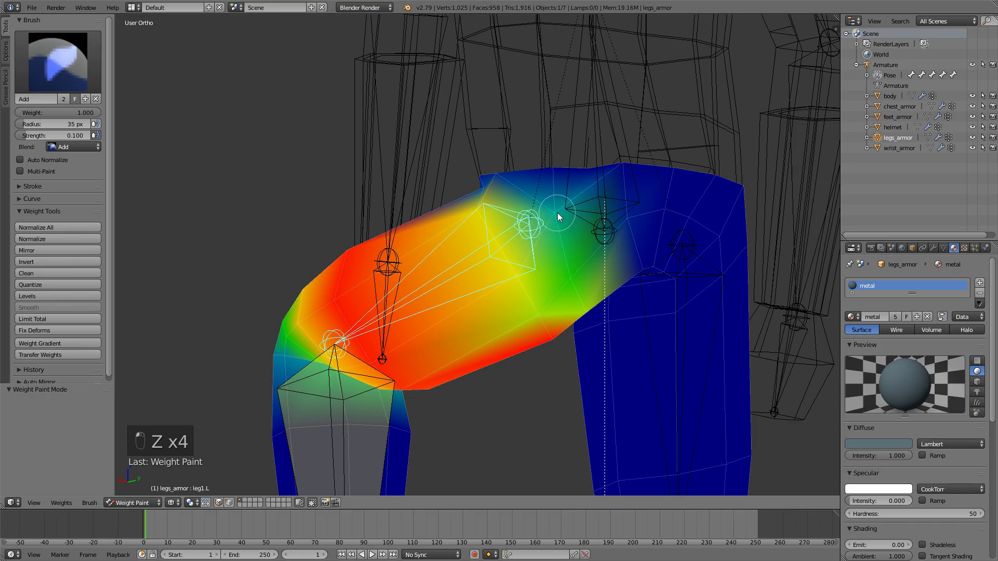
pyautogui.press('z')
pyautogui.press('z')
pyautogui.moveTo(580, 211)
pyautogui.mouseDown(button='middle')
pyautogui.moveTo(588, 240)
pyautogui.moveTo(626, 260)
pyautogui.moveTo(607, 231)
pyautogui.moveTo(522, 180)
pyautogui.mouseUp(button='middle')
pyautogui.click(58, 61)
pyautogui.press('z')
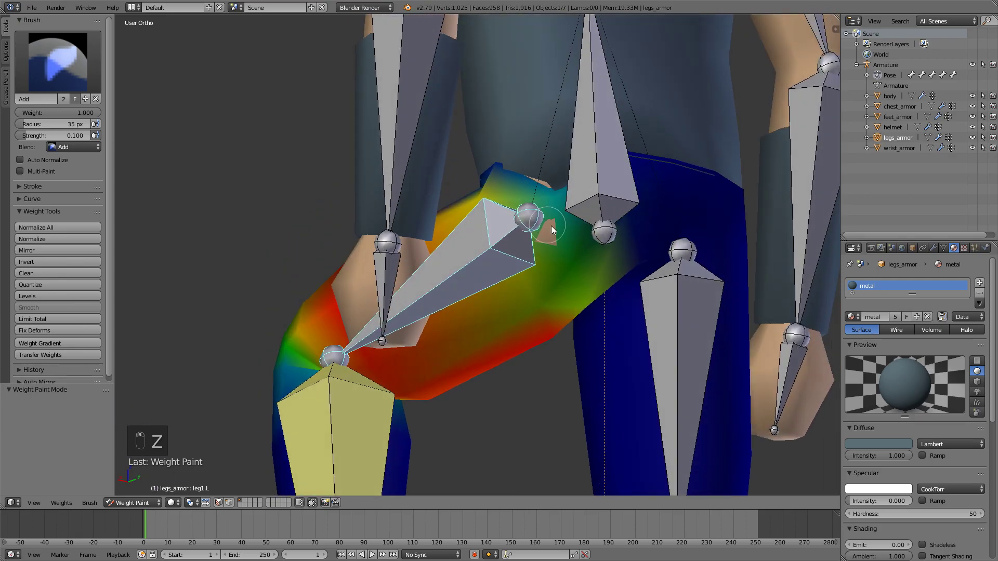
# Leave weight painting on legs_armor, deselect everything and select the body mesh in Object Mode
pyautogui.scroll(-6, 569, 226)
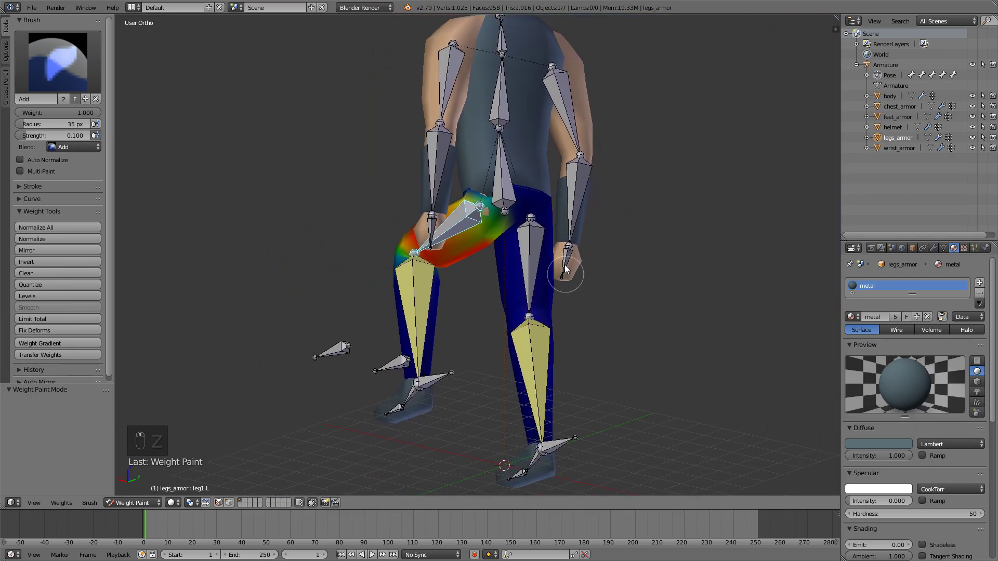
pyautogui.hotkey('ctrl', 'Tab')
pyautogui.press('a')
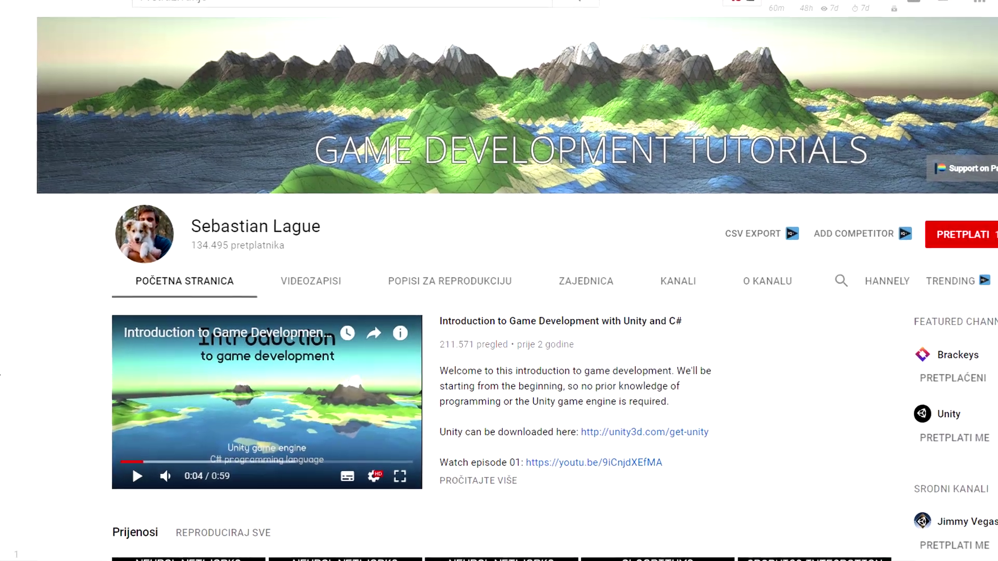
pyautogui.moveTo(491, 186); pyautogui.dragTo(525, 205, button='middle')
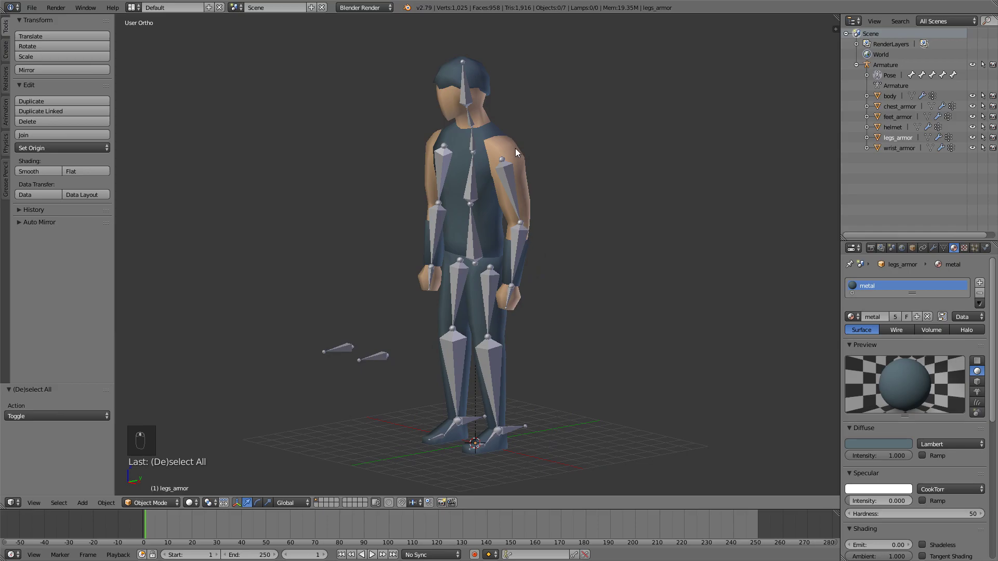
pyautogui.moveTo(516, 148); pyautogui.dragTo(504, 194, button='middle')
pyautogui.rightClick(526, 148)
pyautogui.hotkey('ctrl', 'Tab')
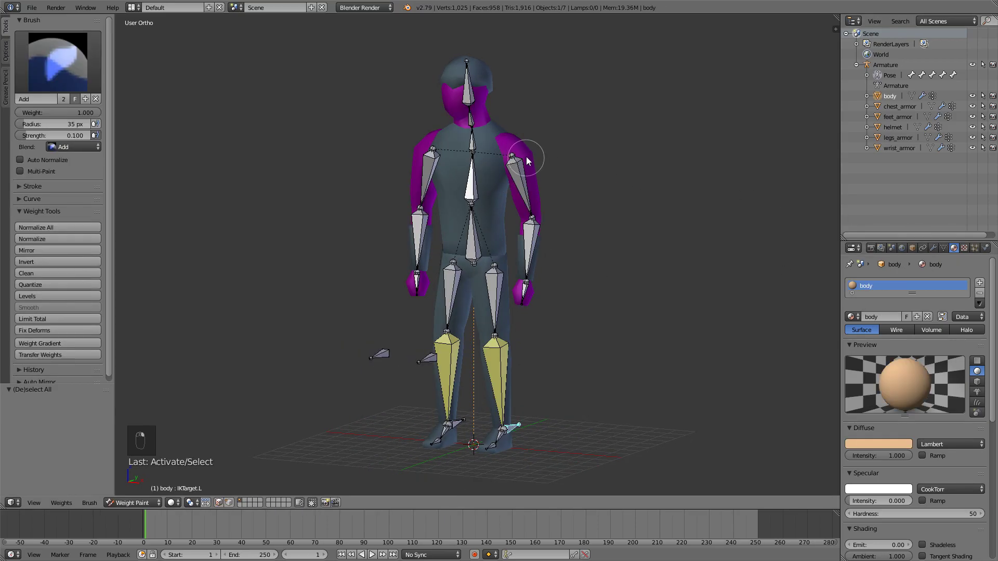
pyautogui.hotkey('ctrl', 'Tab')
pyautogui.press('a')
pyautogui.rightClick(525, 153)
pyautogui.moveTo(537, 165); pyautogui.dragTo(606, 179, button='middle')
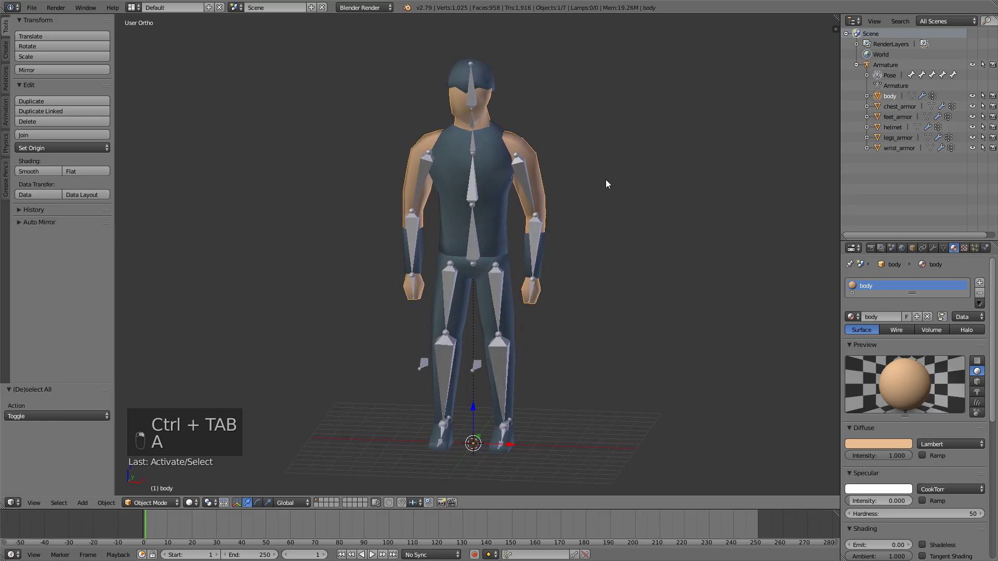
# Add a Basis shape key to the body mesh
pyautogui.click(943, 248)
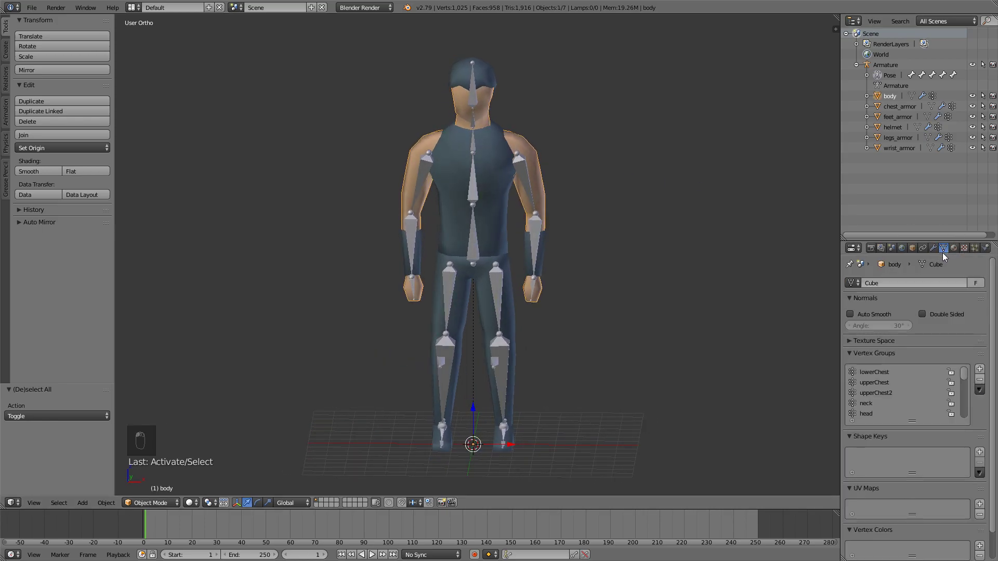
pyautogui.scroll(-2, 903, 403)
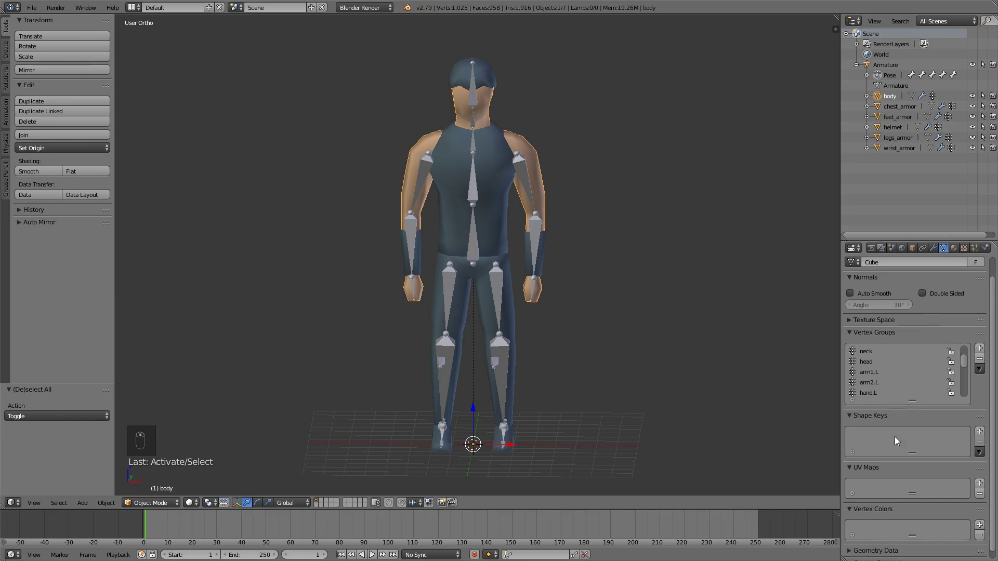
pyautogui.click(981, 432)
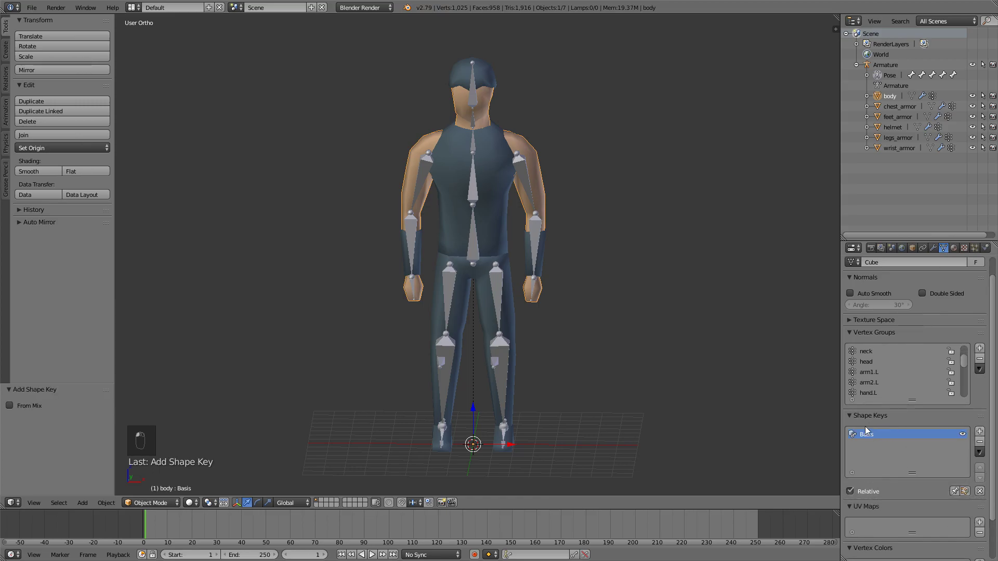
pyautogui.press('Tab')
pyautogui.press('Tab')
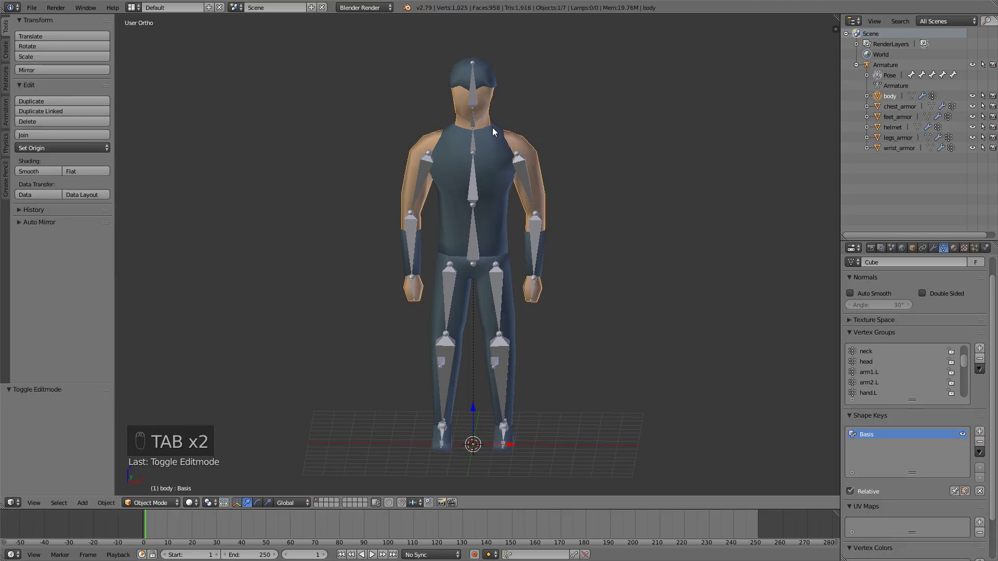
# Hide the helmet, chest, legs, feet and wrist armor and select the body mesh
pyautogui.rightClick(475, 70)
pyautogui.rightClick(488, 69)
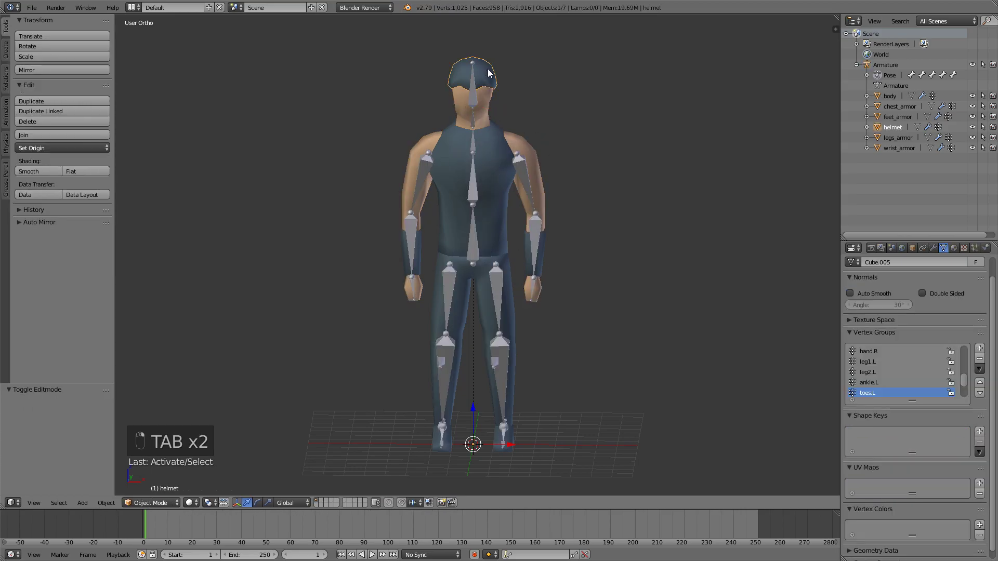
pyautogui.keyDown('shift'); pyautogui.rightClick(493, 167); pyautogui.keyUp('shift')
pyautogui.hotkey('ctrl', 'Tab')
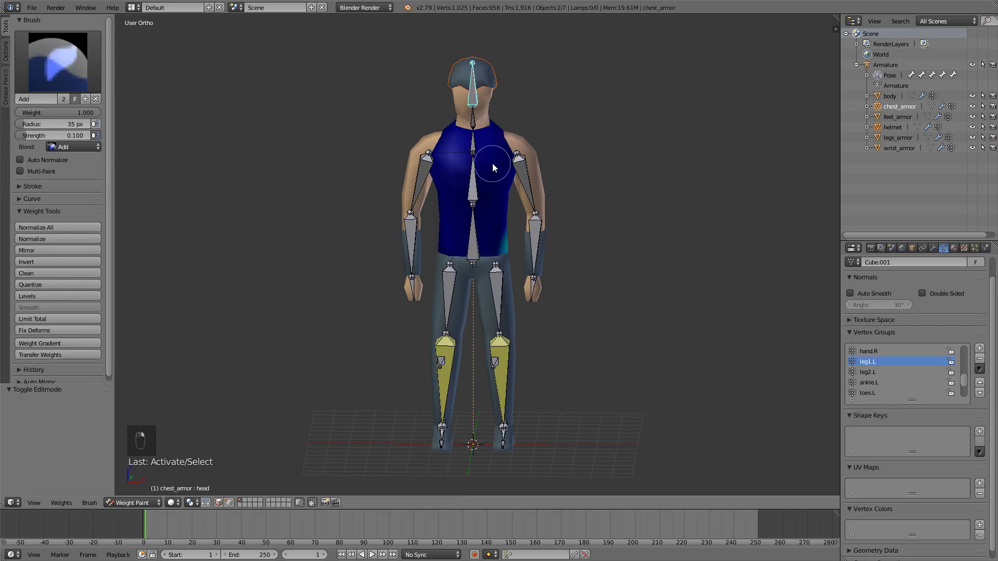
pyautogui.hotkey('ctrl', 'Tab')
pyautogui.keyDown('shift'); pyautogui.rightClick(490, 81); pyautogui.keyUp('shift')
pyautogui.press('h')
pyautogui.rightClick(541, 231)
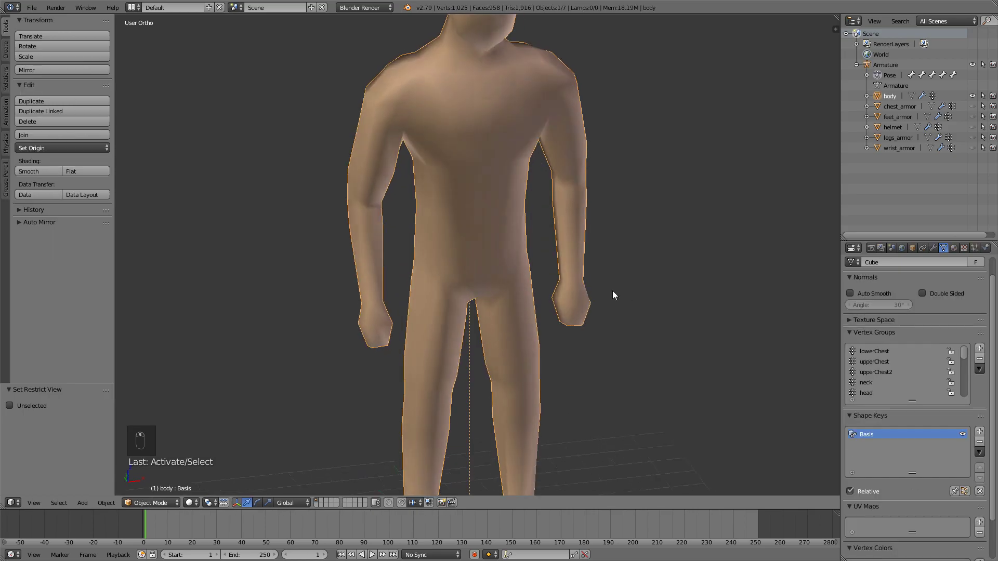
# Add a second shape key to the body and name it legs
pyautogui.scroll(-3, 597, 270)
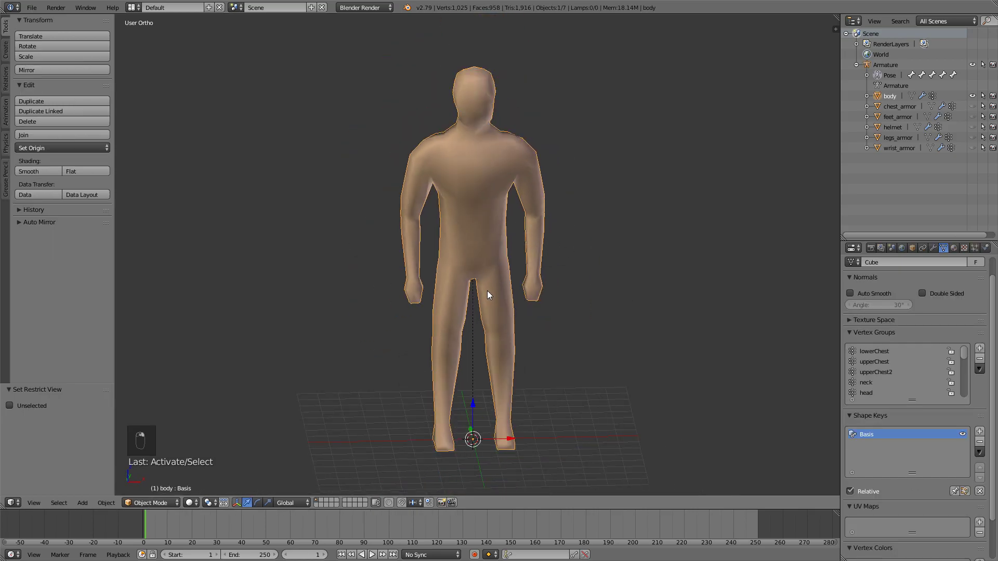
pyautogui.press('KP_1')
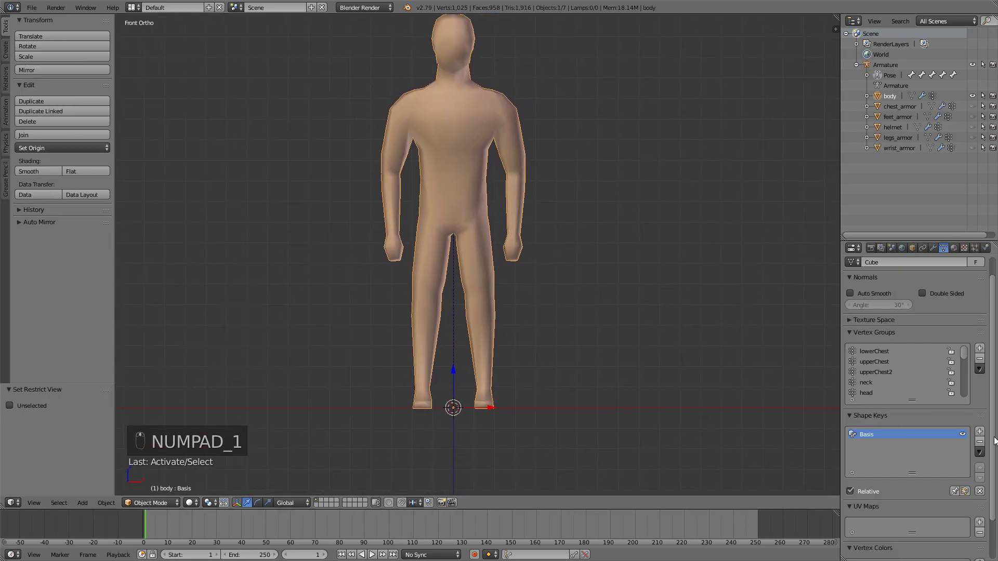
pyautogui.click(980, 435)
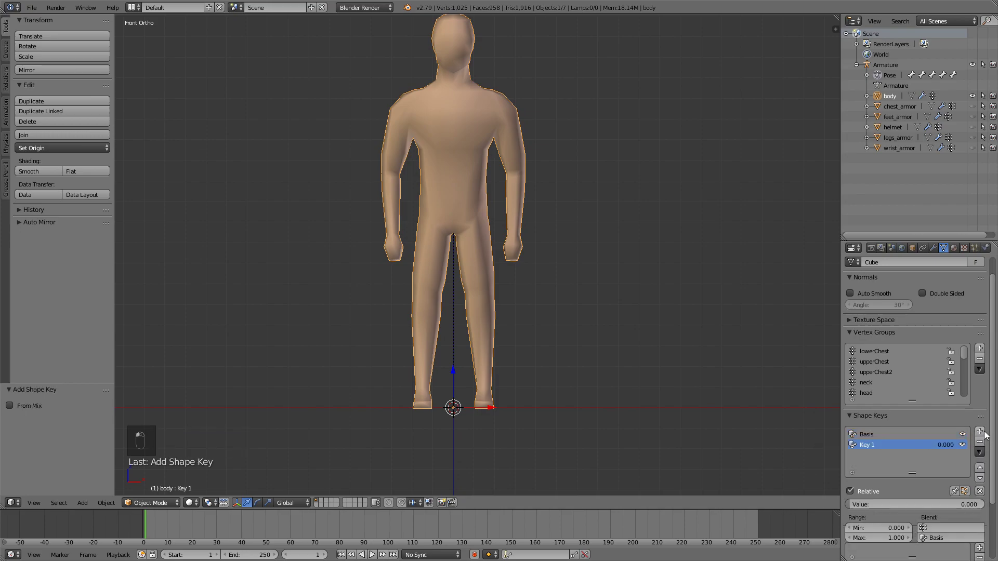
pyautogui.doubleClick(867, 444)
pyautogui.write('legs')
pyautogui.press('Return')
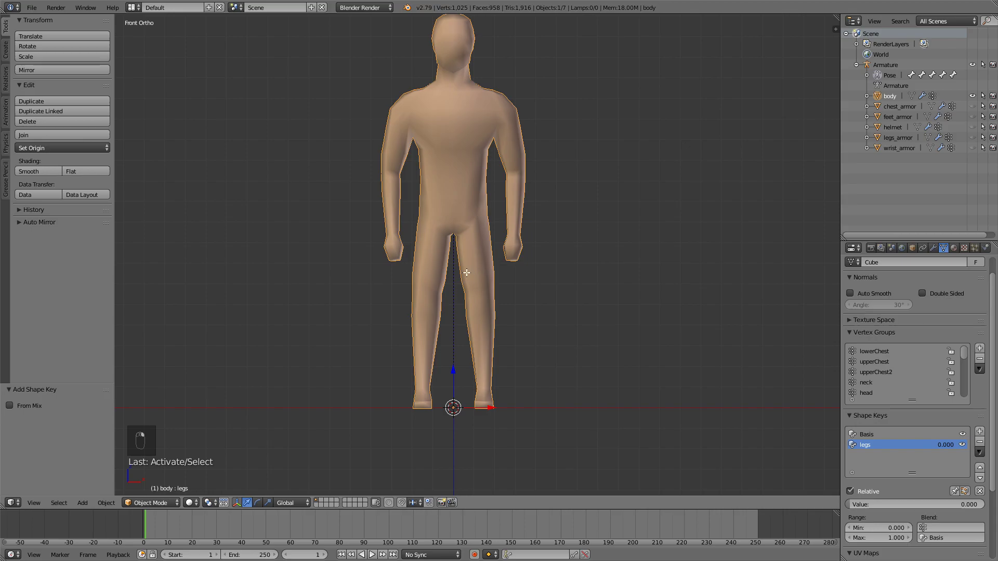
# Edit the body mesh in face selection mode and circle-select the left leg's faces from hip to ankle
pyautogui.press('Tab')
pyautogui.hotkey('ctrl', 'Tab')
pyautogui.click(431, 233)
pyautogui.scroll(3, 461, 233)
pyautogui.rightClick(461, 233)
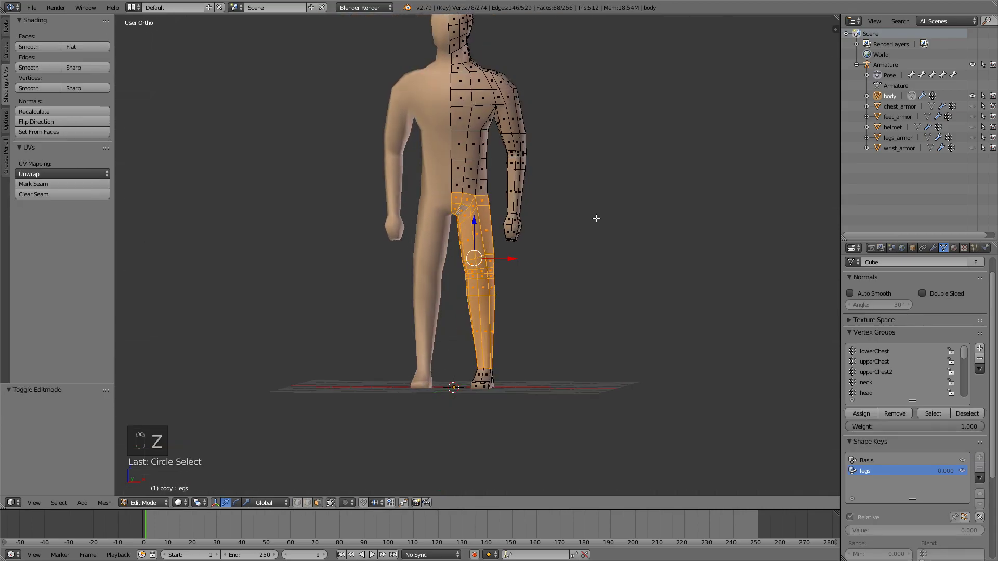
pyautogui.moveTo(595, 218); pyautogui.dragTo(408, 224, button='middle')
pyautogui.scroll(2, 488, 205)
pyautogui.moveTo(488, 205); pyautogui.dragTo(658, 208, button='middle')
pyautogui.press('s')
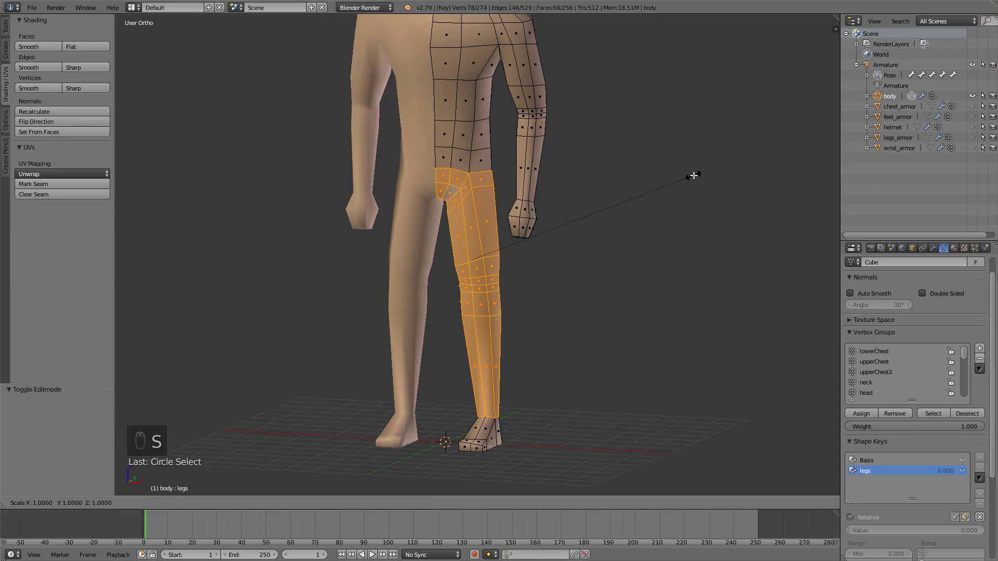
pyautogui.hotkey('shift', 'z')
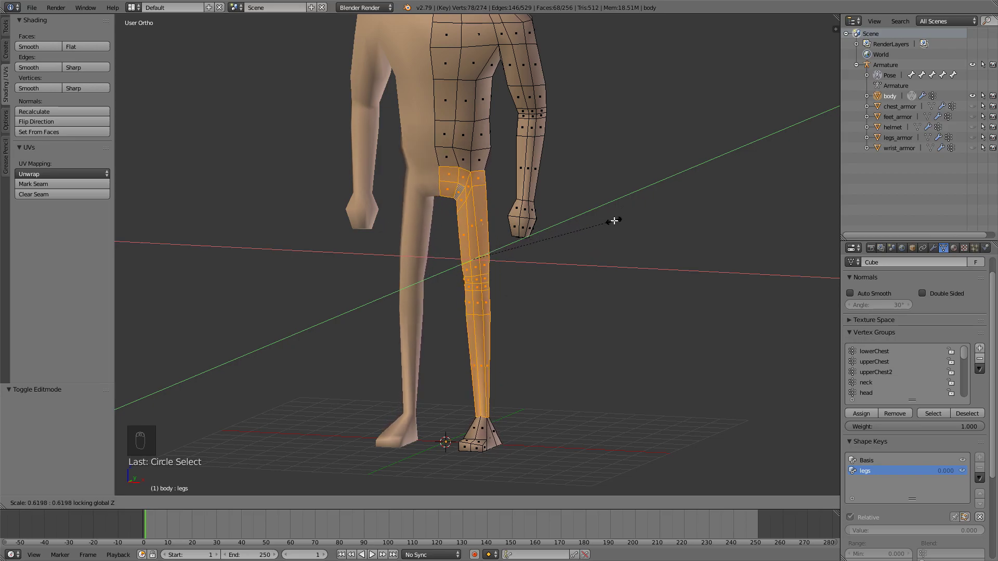
pyautogui.rightClick(657, 147)
pyautogui.press('s')
pyautogui.rightClick(628, 172)
# Scale the selected left leg faces to 0.785 along X and Y, leaving out the Z axis
pyautogui.press('s')
pyautogui.hotkey('shift', 'z')
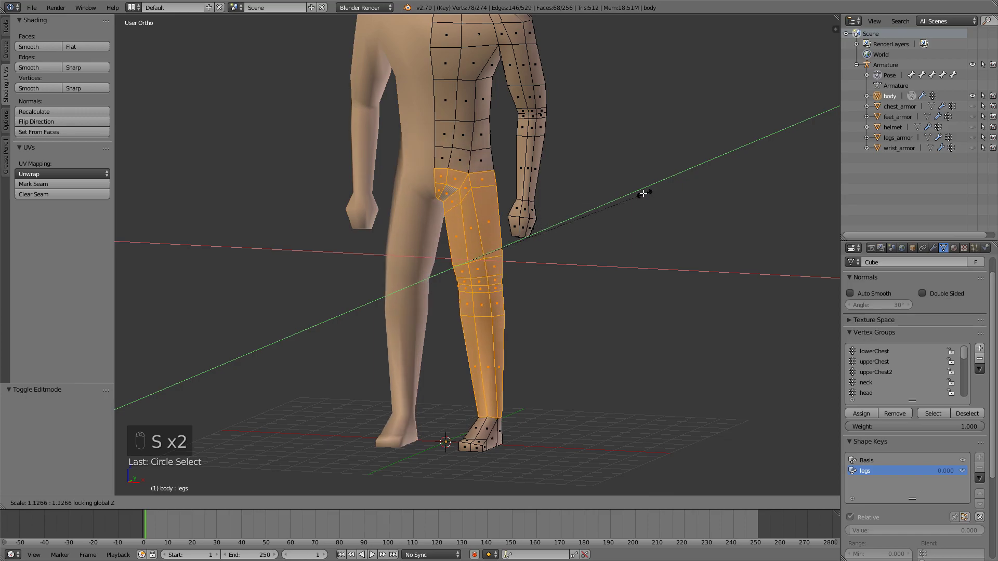
pyautogui.click(580, 212)
# Switch to vertex selection and select the ring of vertices around the waistline at the top of the left hip, including the back ones
pyautogui.press('KP_1')
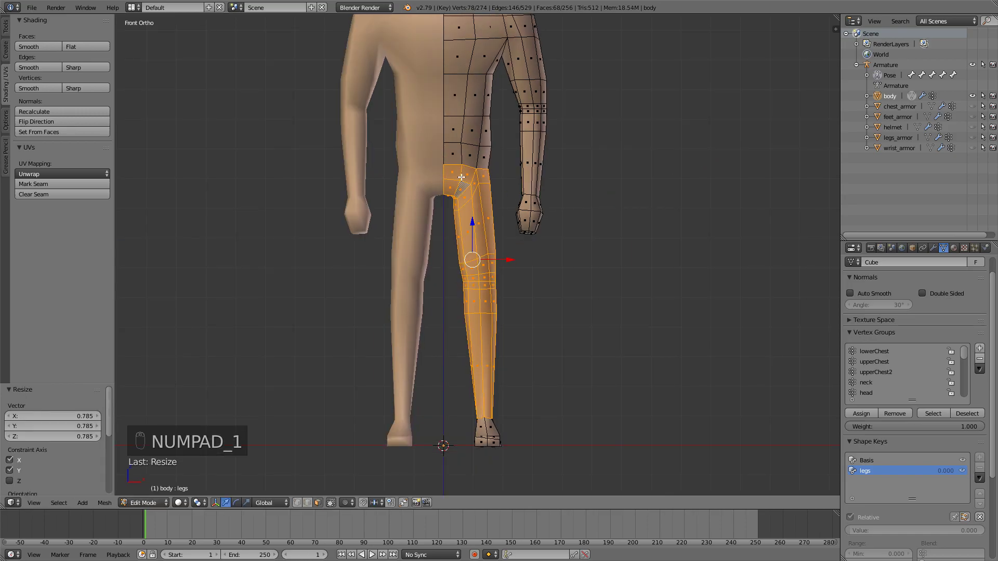
pyautogui.hotkey('ctrl', 'Tab')
pyautogui.click(458, 154)
pyautogui.scroll(3, 492, 146)
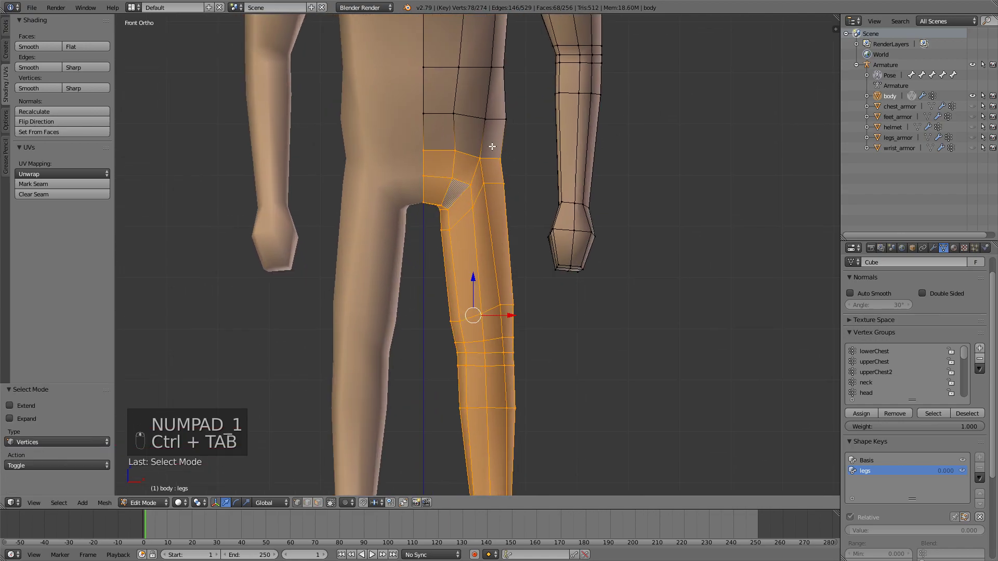
pyautogui.click(500, 159)
pyautogui.press('z')
pyautogui.press('z')
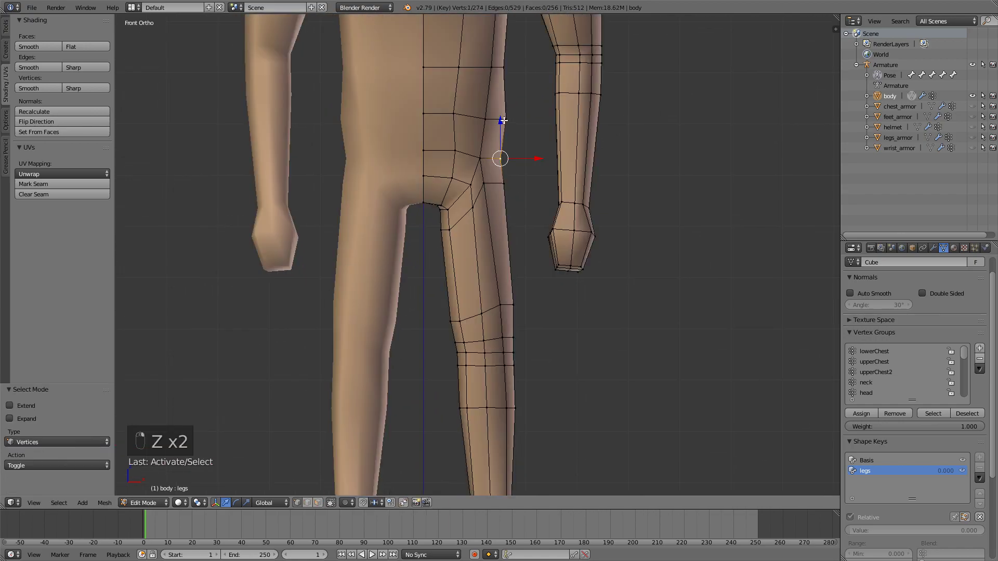
pyautogui.press('z')
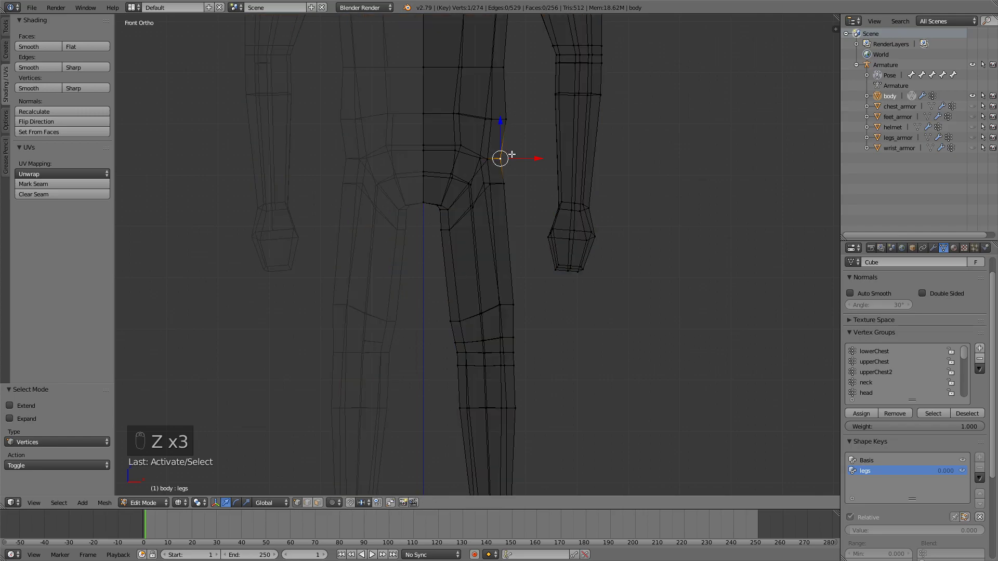
pyautogui.press('c')
pyautogui.moveTo(457, 152); pyautogui.dragTo(459, 152)
pyautogui.press('z')
pyautogui.rightClick(584, 161)
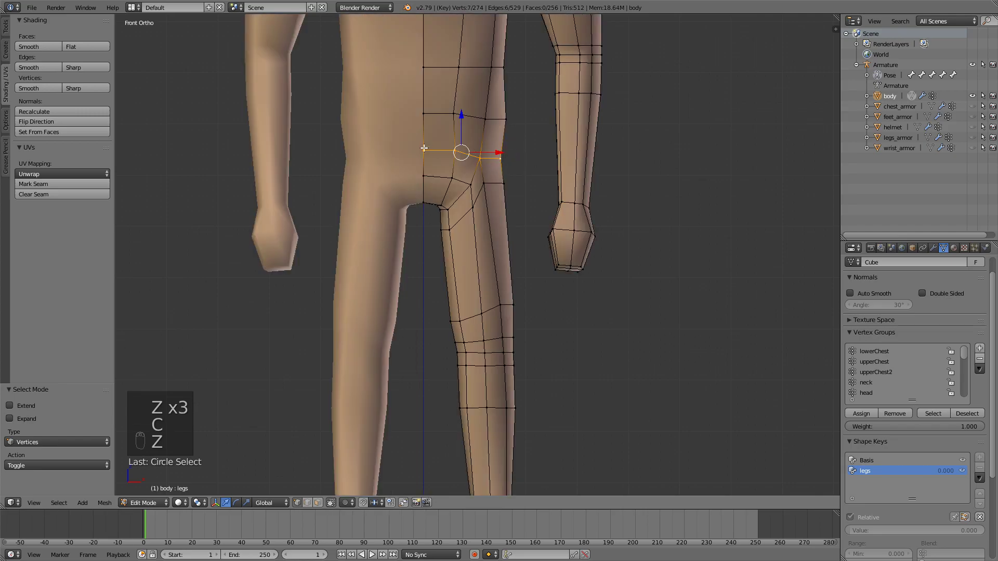
# Scale the selected hip vertices up slightly along X and Y, leaving out the Z axis
pyautogui.moveTo(425, 148); pyautogui.dragTo(593, 181, button='middle')
pyautogui.press('s')
pyautogui.hotkey('shift', 'z')
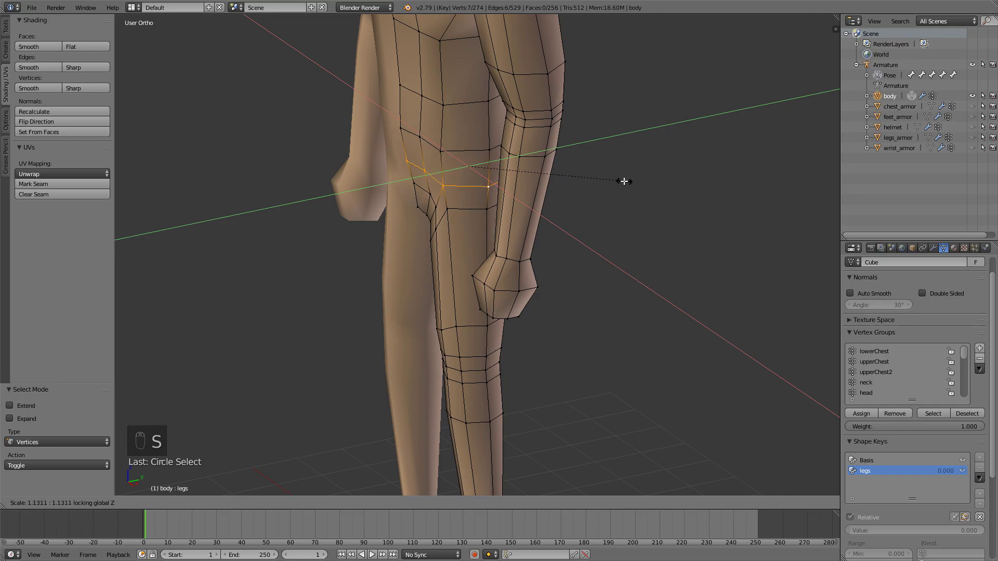
pyautogui.click(621, 181)
# Compare the body's slimmed legs in edit mode with the original shape in object mode
pyautogui.press('Tab')
pyautogui.moveTo(587, 185); pyautogui.dragTo(634, 173, button='middle')
pyautogui.scroll(-3, 634, 173)
pyautogui.press('Tab')
pyautogui.press('Tab')
pyautogui.press('Tab')
pyautogui.press('a')
pyautogui.press('a')
pyautogui.press('a')
pyautogui.press('a')
pyautogui.press('a')
pyautogui.moveTo(497, 256); pyautogui.dragTo(484, 263, button='middle')
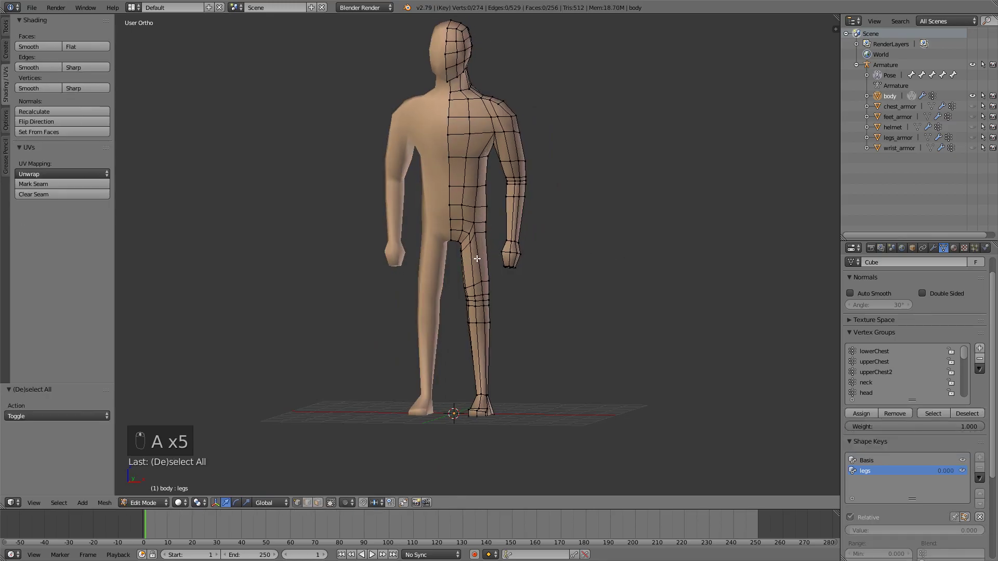
pyautogui.press('Tab')
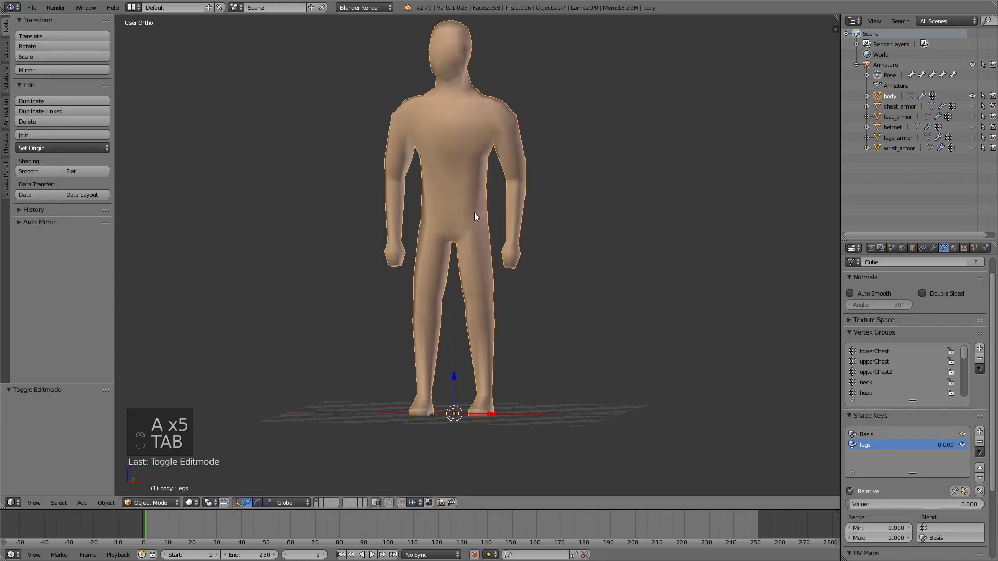
# Raise the value of the body's legs shape key to its maximum
pyautogui.scroll(-1, 861, 503)
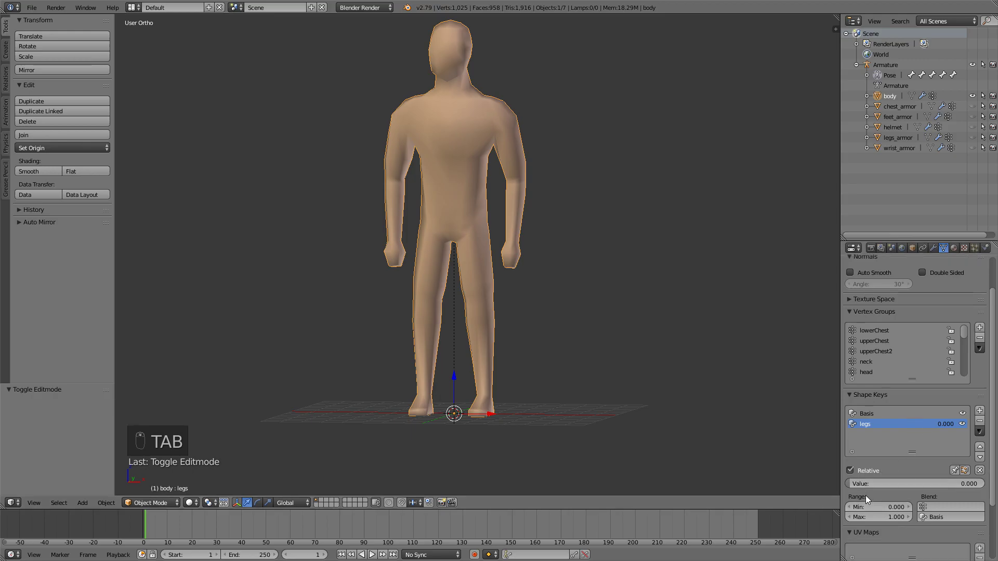
pyautogui.moveTo(854, 484)
pyautogui.mouseDown()
pyautogui.moveTo(984, 484)
pyautogui.moveTo(850, 483)
pyautogui.mouseUp()
pyautogui.moveTo(388, 273); pyautogui.dragTo(414, 279, button='middle')
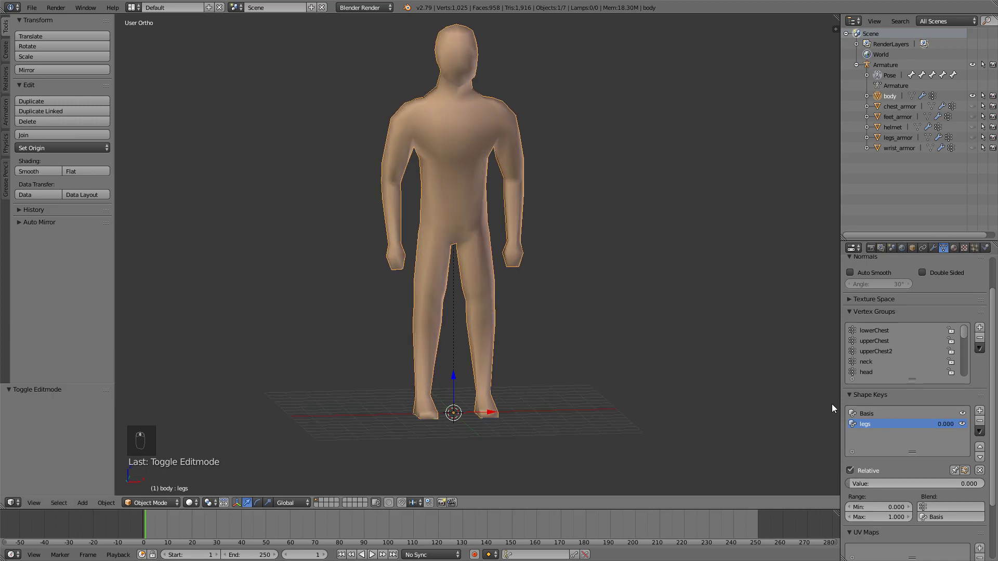
pyautogui.moveTo(852, 484); pyautogui.dragTo(987, 486)
# Reveal the hidden armor pieces, put the armature in pose mode and reveal its bones
pyautogui.moveTo(548, 272); pyautogui.dragTo(510, 245, button='middle')
pyautogui.hotkey('alt', 'h')
pyautogui.hotkey('ctrl', 'Tab')
pyautogui.hotkey('alt', 'h')
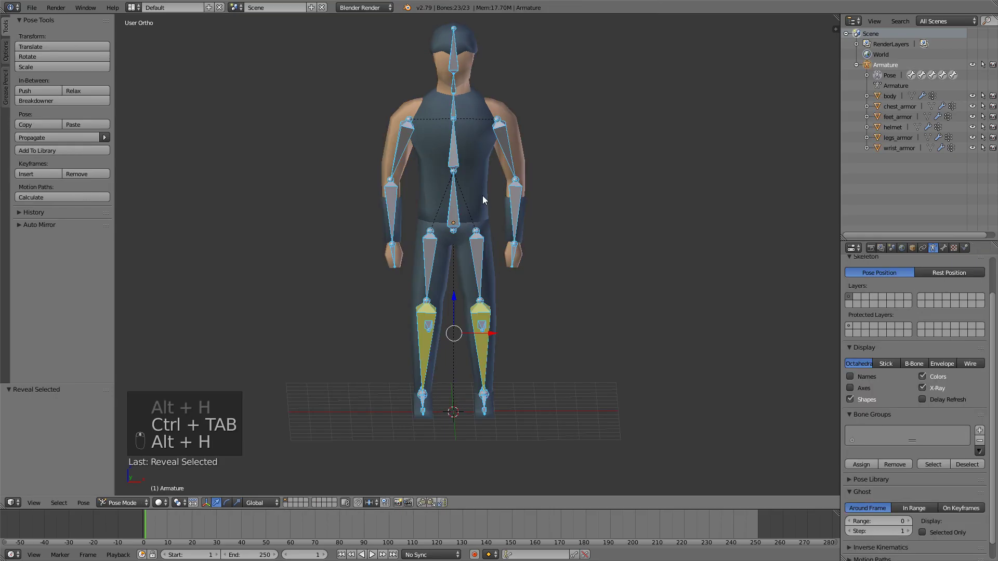
pyautogui.press('Tab')
pyautogui.rightClick(451, 156)
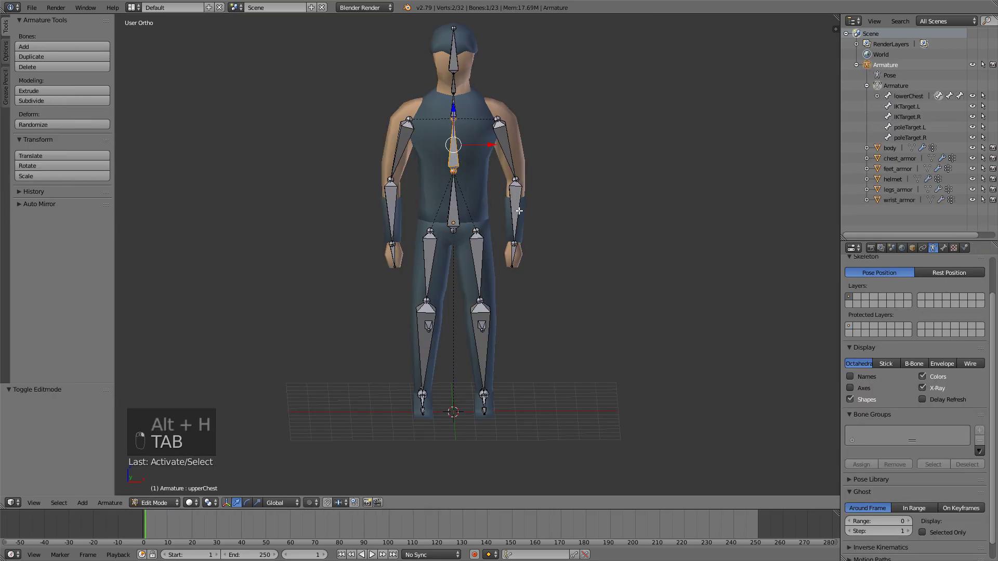
pyautogui.hotkey('ctrl', 'Tab')
# Pose the left leg raised by moving its IK target upward and by -3.169 along the Y axis
pyautogui.moveTo(490, 354); pyautogui.dragTo(420, 397, button='middle')
pyautogui.rightClick(500, 398)
pyautogui.press('g')
pyautogui.middleClick(497, 364)
pyautogui.click(493, 342)
pyautogui.press('g')
pyautogui.middleClick(466, 348)
pyautogui.click(437, 354)
# Select the legs armor, enter weight paint mode and pick the left upper leg bone, leg1.L
pyautogui.moveTo(489, 336); pyautogui.dragTo(325, 292, button='middle')
pyautogui.scroll(3, 456, 236)
pyautogui.scroll(6, 521, 227)
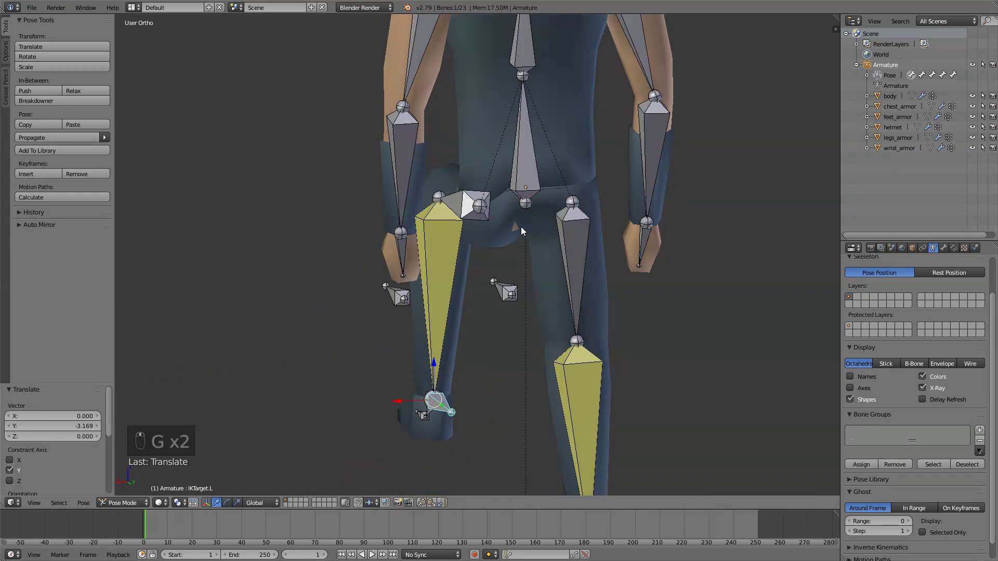
pyautogui.keyDown('shift'); pyautogui.moveTo(581, 179); pyautogui.dragTo(526, 198, button='middle'); pyautogui.keyUp('shift')
pyautogui.keyDown('shift'); pyautogui.rightClick(523, 181); pyautogui.keyUp('shift')
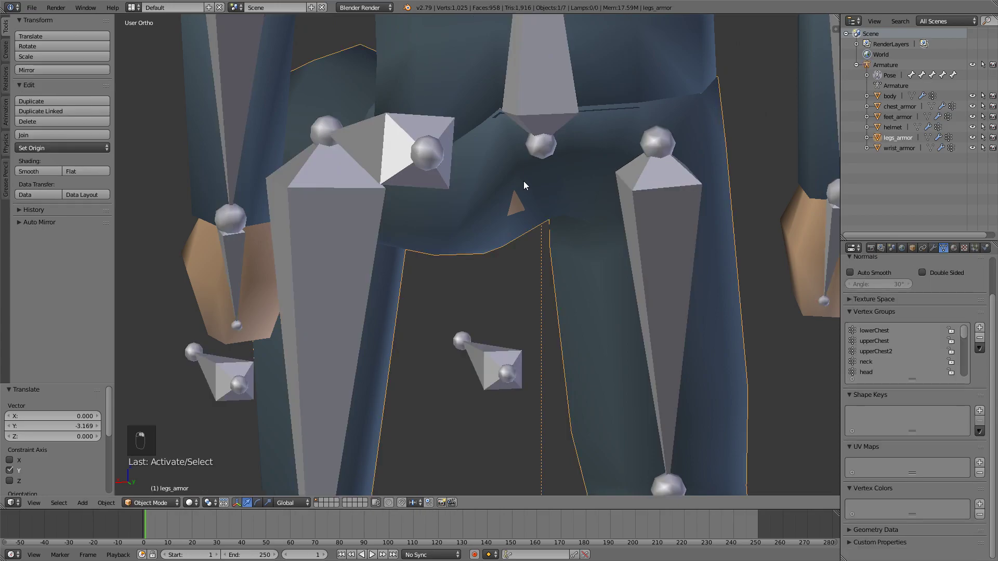
pyautogui.hotkey('ctrl', 'Tab')
pyautogui.rightClick(370, 151)
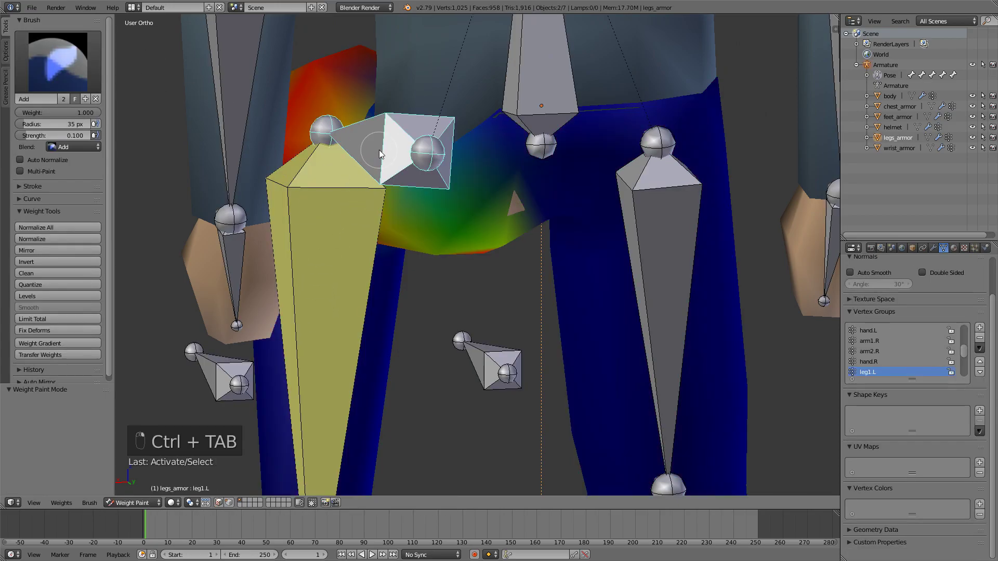
# Add leg1.L weight with the Add brush to the crotch area of the legs armor where the skin pokes through, checking wireframe and solid shading
pyautogui.click(57, 68)
pyautogui.press('z')
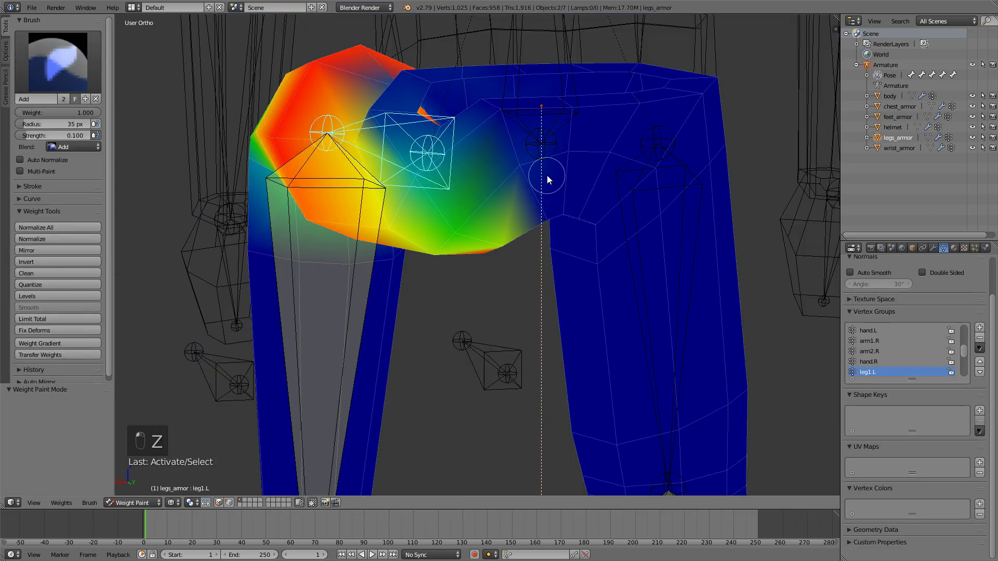
pyautogui.click(521, 175)
pyautogui.press('z')
pyautogui.press('z')
pyautogui.press('z')
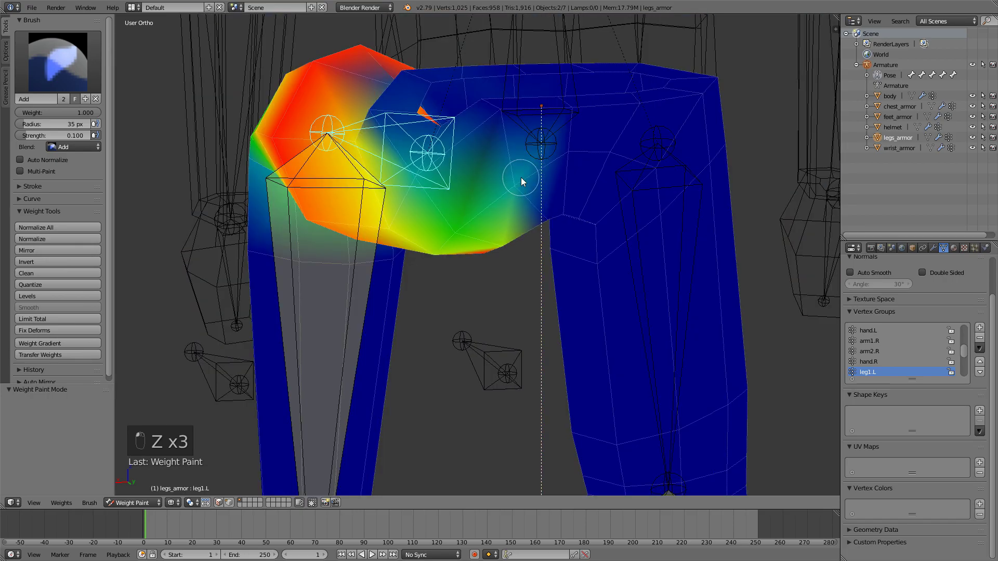
pyautogui.press('z')
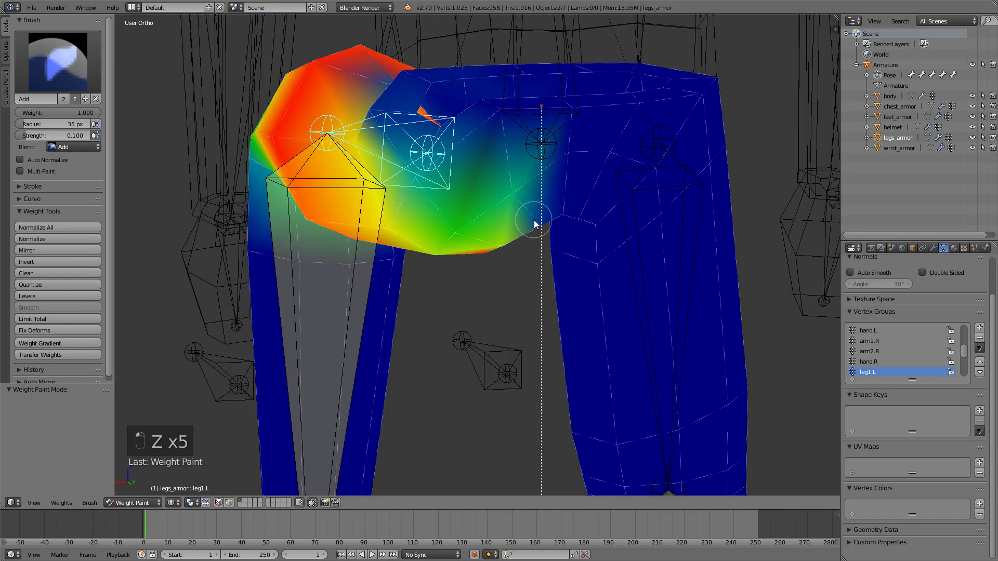
pyautogui.press('z')
pyautogui.press('z')
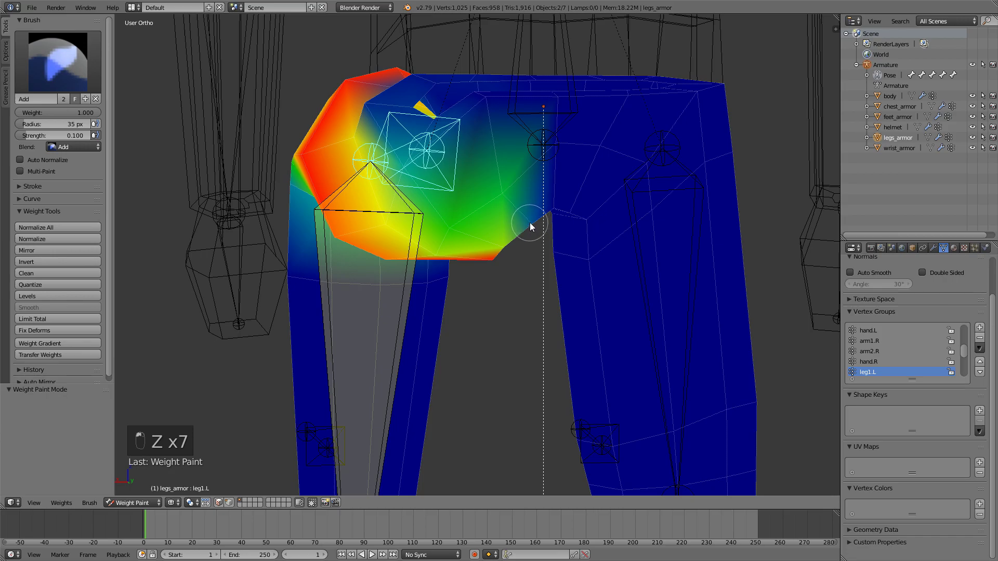
pyautogui.press('z')
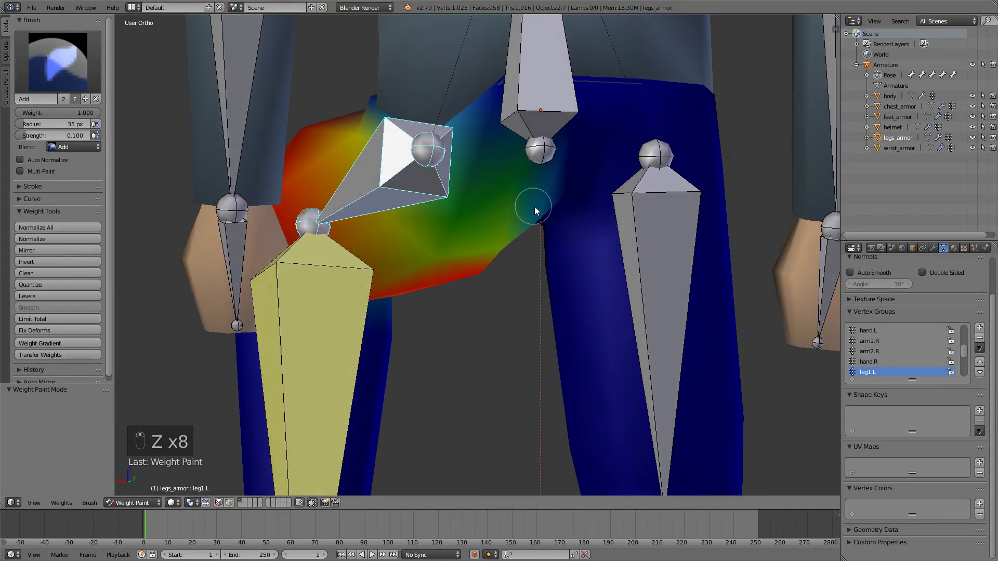
# Return the leg to its standing pose and go back to object mode with everything deselected and the whole character in view
pyautogui.moveTo(535, 207); pyautogui.dragTo(390, 228, button='middle')
pyautogui.scroll(-4, 477, 222)
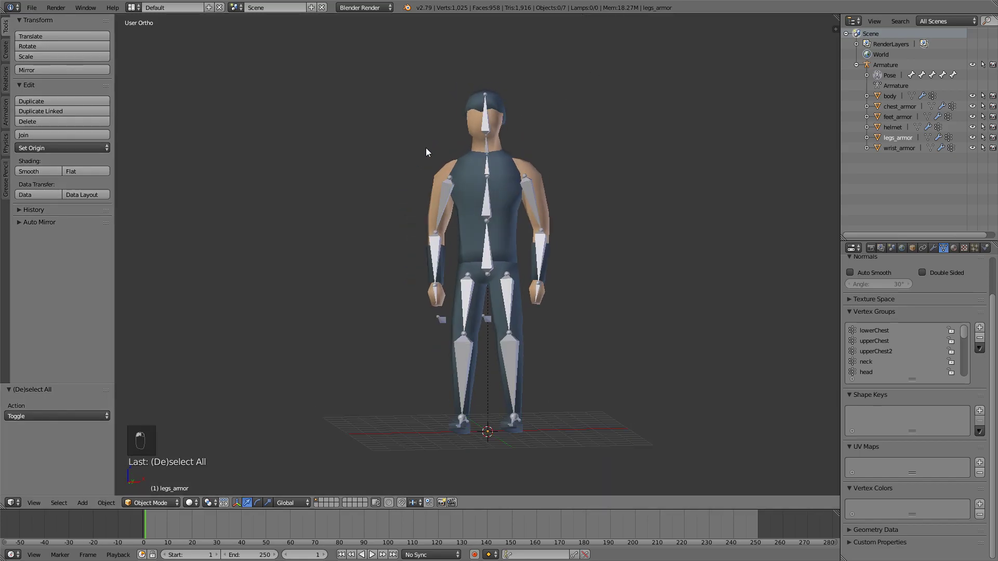
pyautogui.moveTo(488, 185); pyautogui.dragTo(527, 211, button='middle')
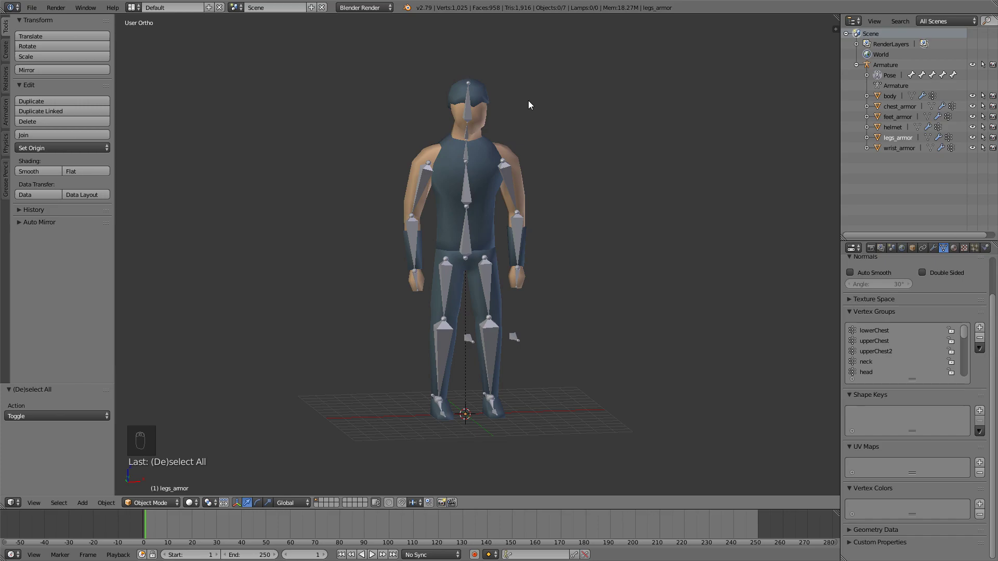
pyautogui.scroll(2, 528, 105)
pyautogui.scroll(-1, 527, 105)
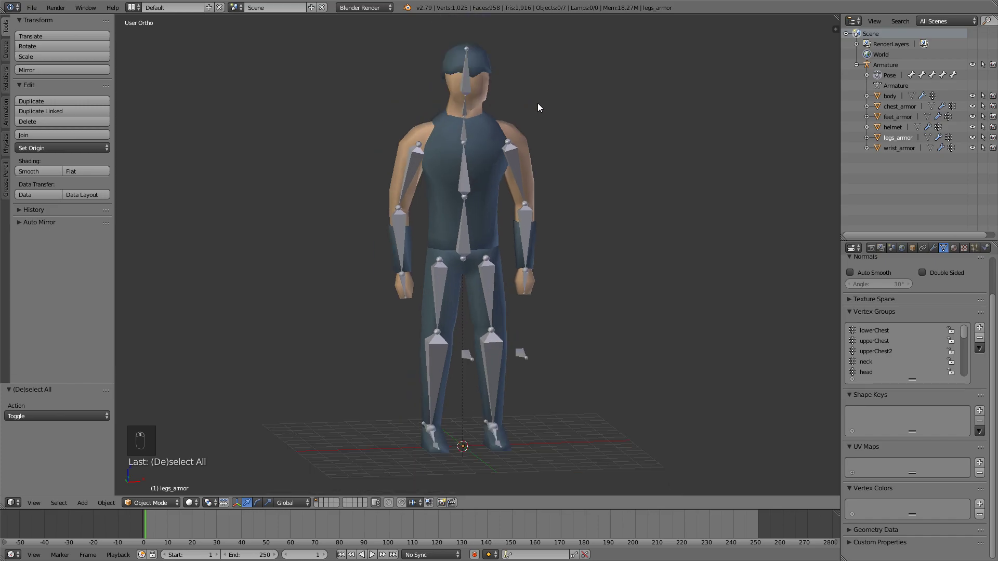